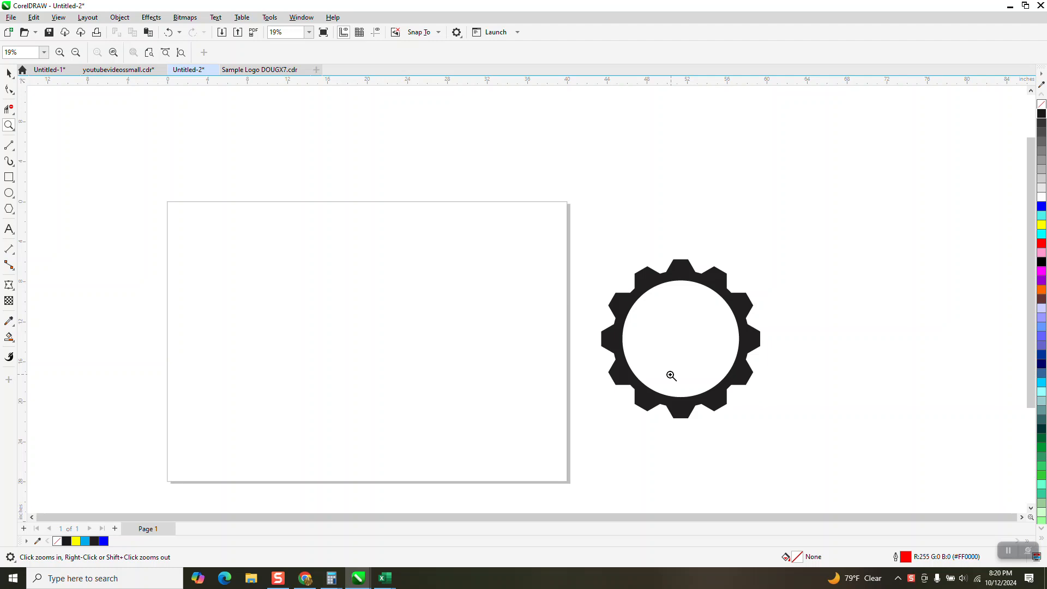
Step: Draw a circle about 17 inches in diameter, centred on the page
left_click(10, 193)
left_click_drag(489, 251, 317, 384)
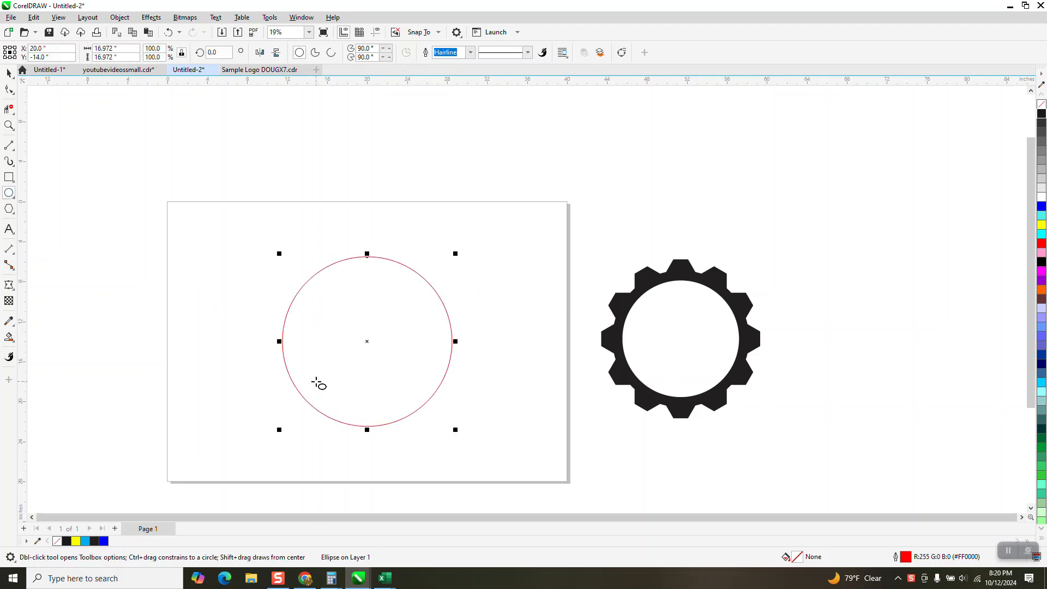
Step: Draw a six-sided polygon about 3.6 by 4.2 inches above the page and rotate it by 30 degrees
left_click(12, 212)
left_click(46, 209)
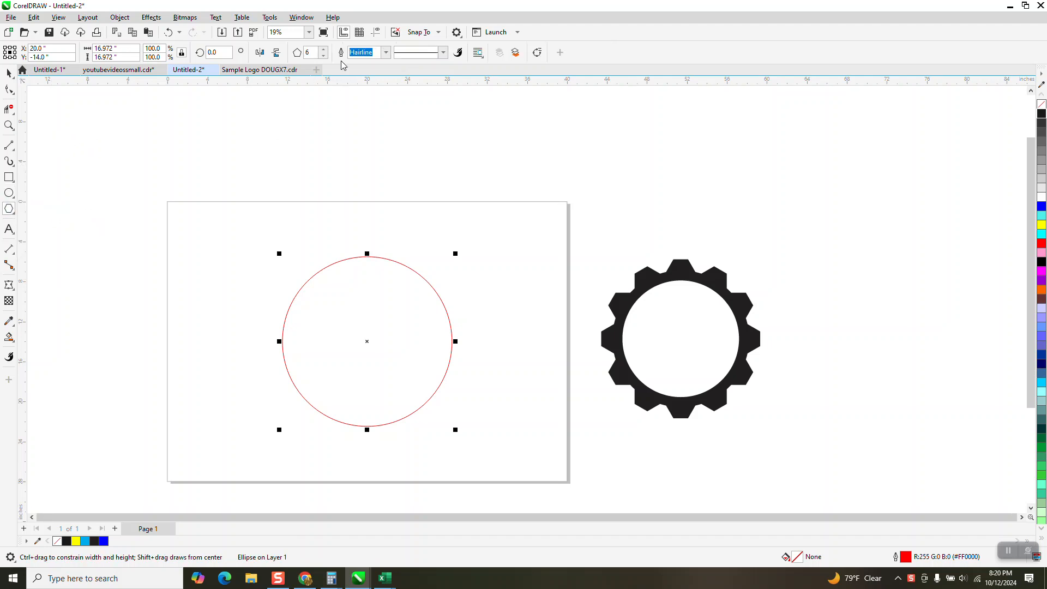
left_click_drag(410, 154, 376, 197)
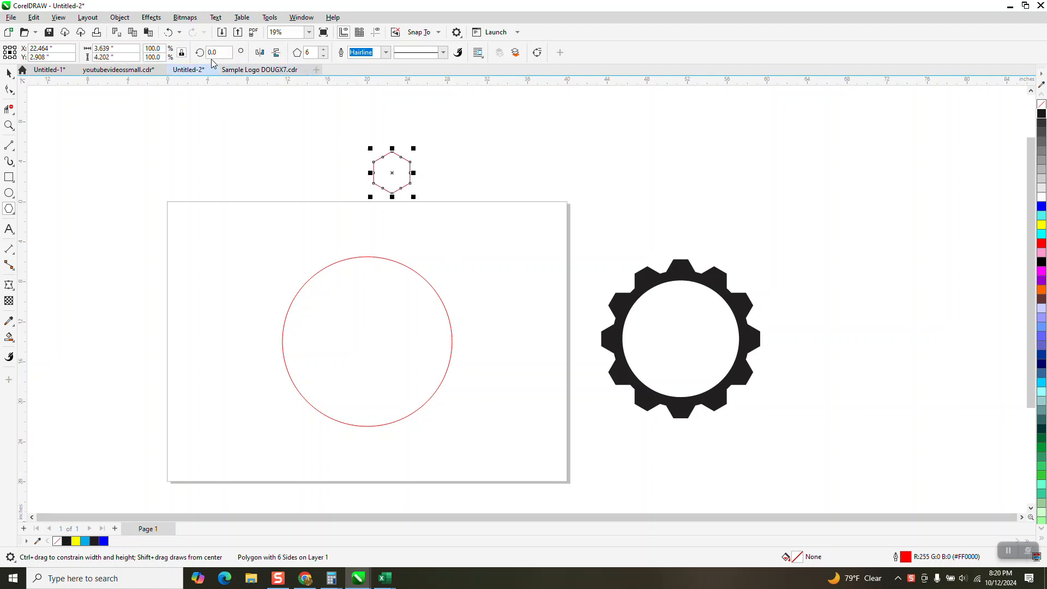
double_click(224, 52)
type("30")
key("Return")
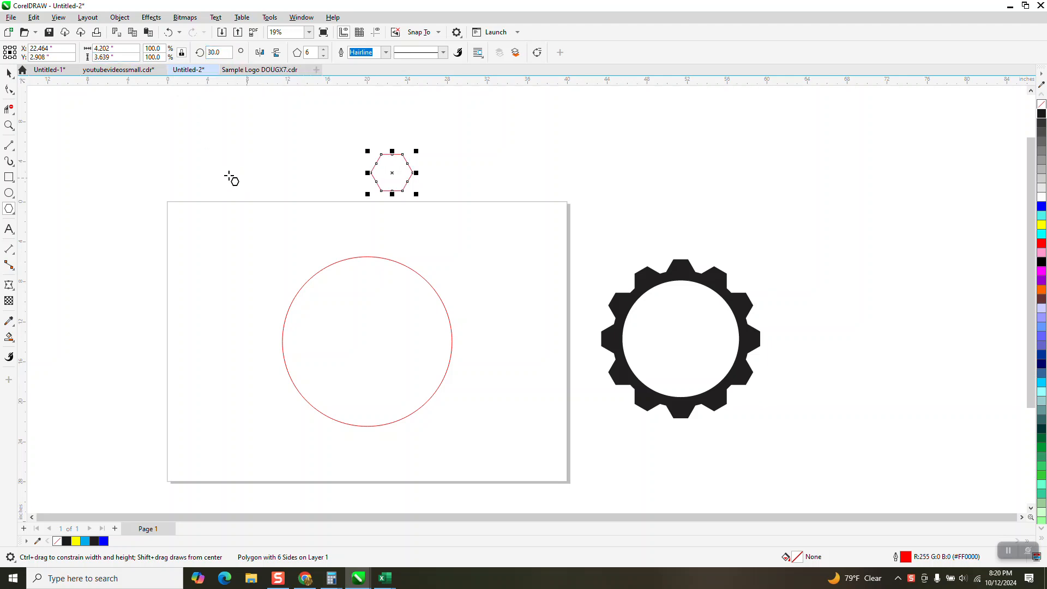
left_click(8, 74)
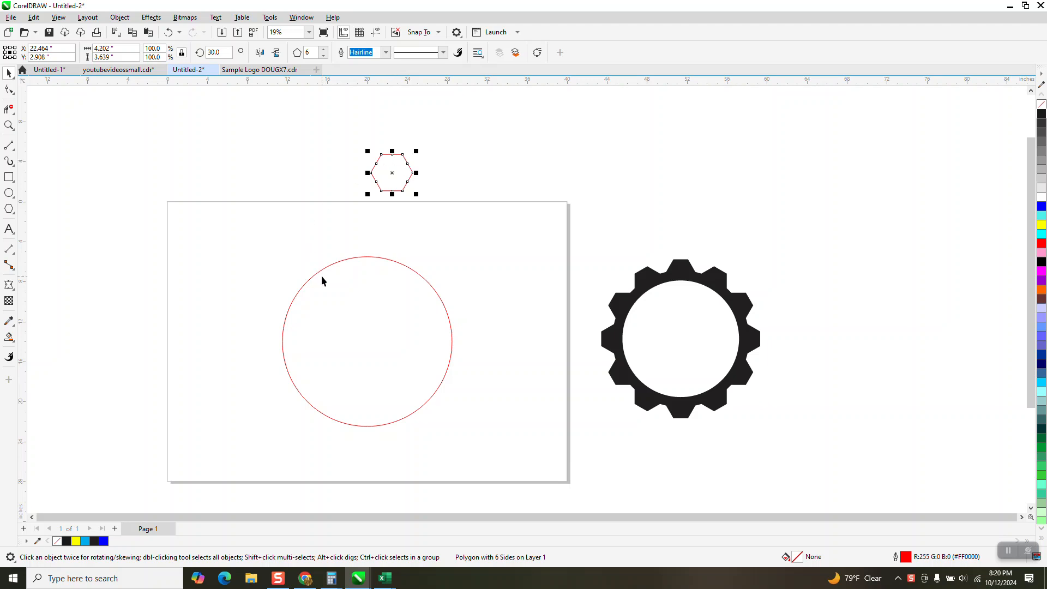
Step: Create a Smart Fill copy of the hexagon, move it 4 inches down, and delete the original red polygon
left_click(9, 337)
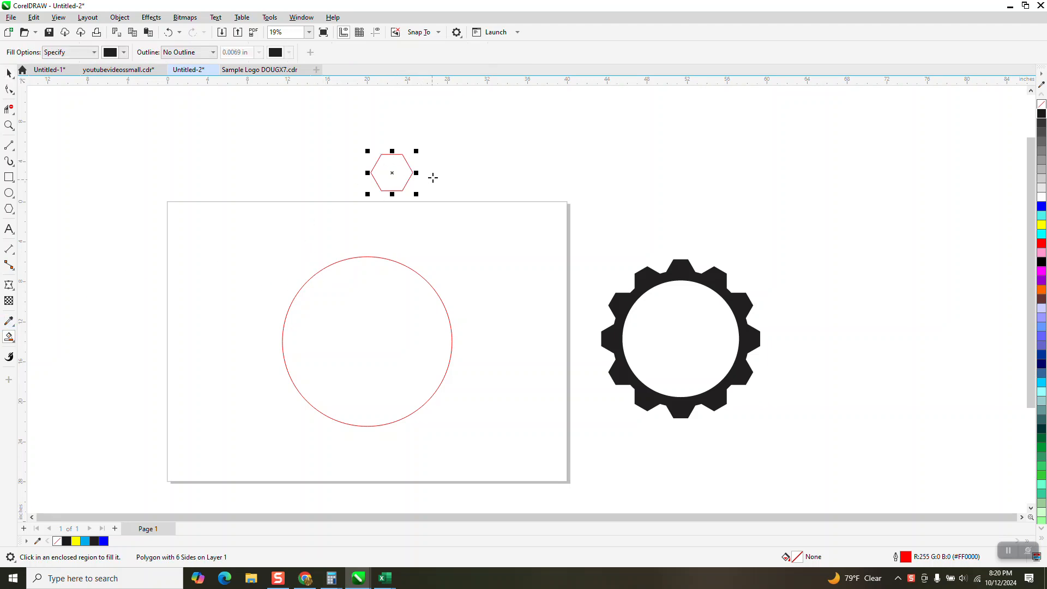
left_click(403, 166)
key("Down")
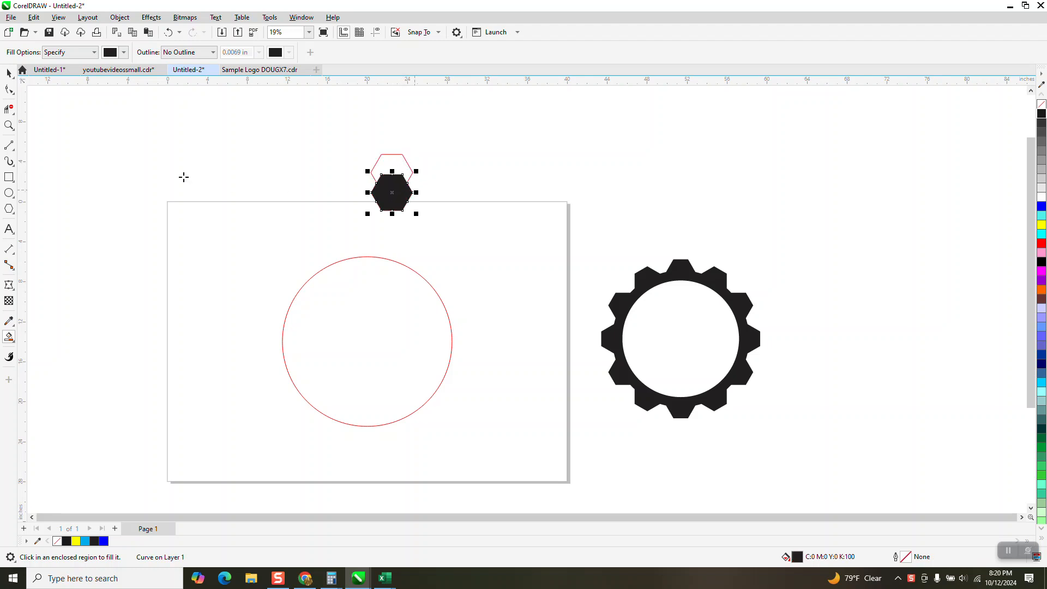
key("Down")
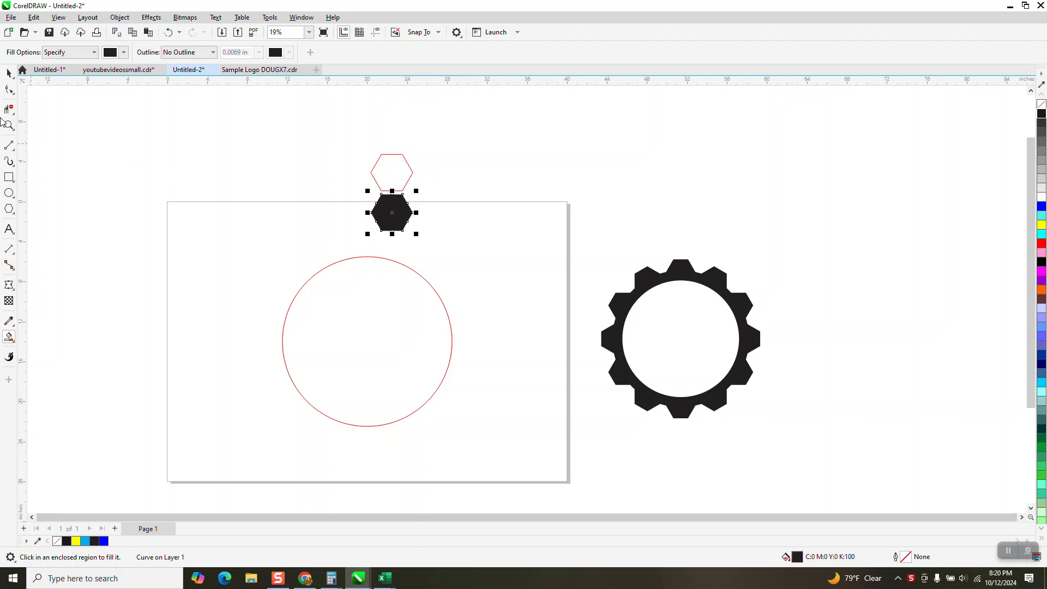
left_click(8, 73)
left_click(385, 158)
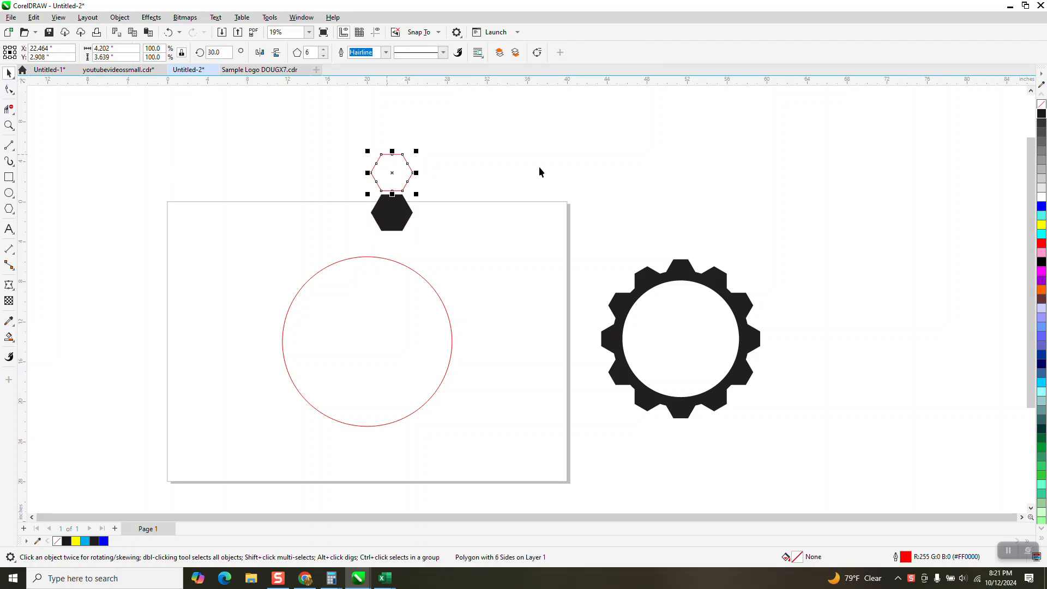
key("Delete")
Step: Remove the hexagon copy's fill and give it a dark hairline outline
left_click(394, 210)
left_click(1042, 105)
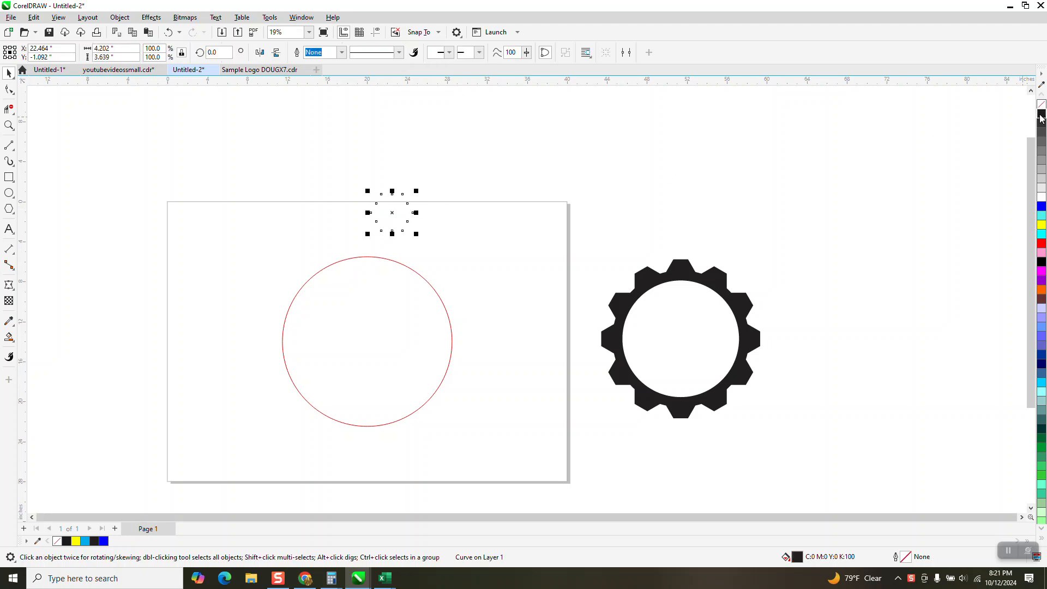
right_click(1041, 115)
Step: Centre the hexagon on the page and align its upper edge with the top of the circle
key("p")
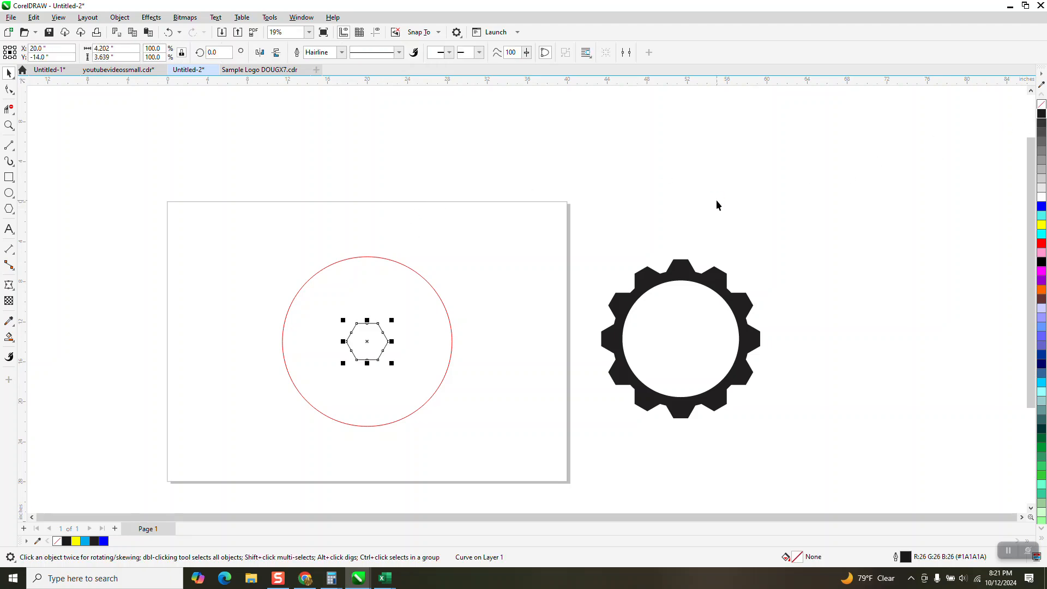
left_click_drag(234, 222, 570, 465)
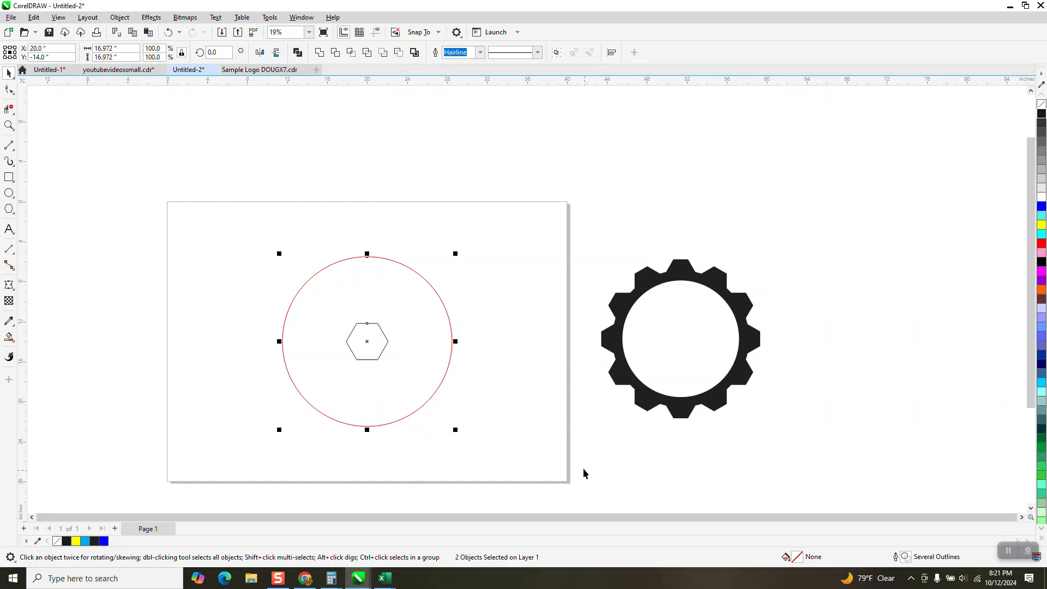
key("t")
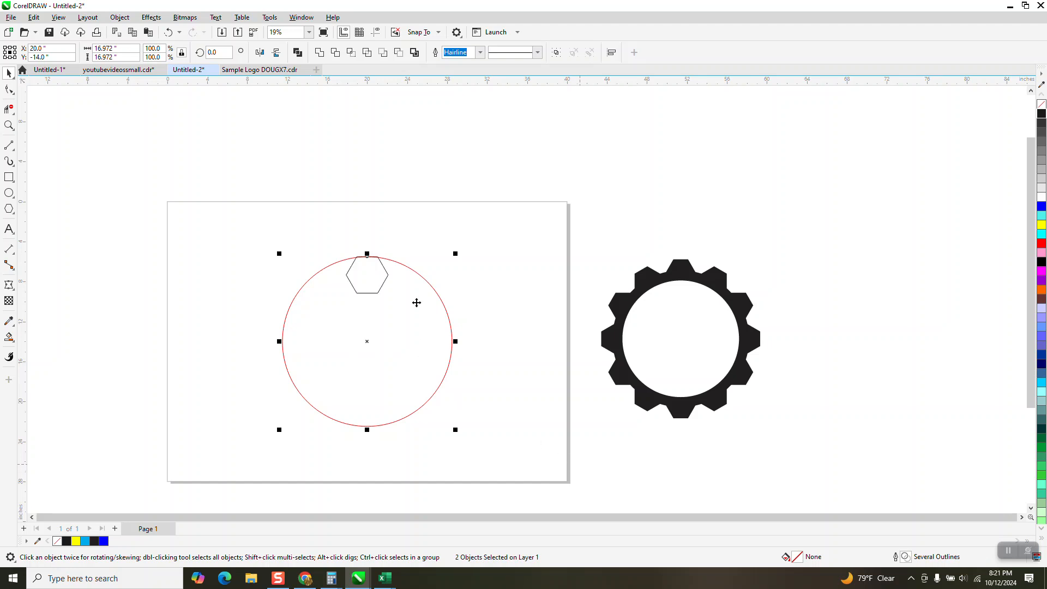
Step: Move the hexagon straight up until its side corners lie on the circle
left_click(9, 125)
left_click_drag(314, 219, 445, 329)
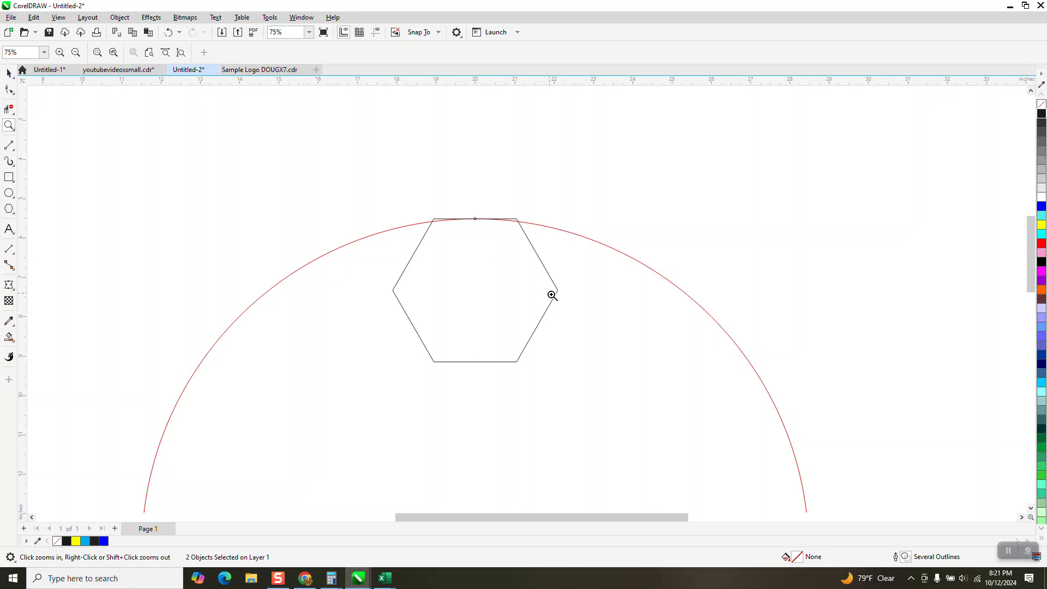
left_click(9, 73)
key("space")
left_click(609, 230)
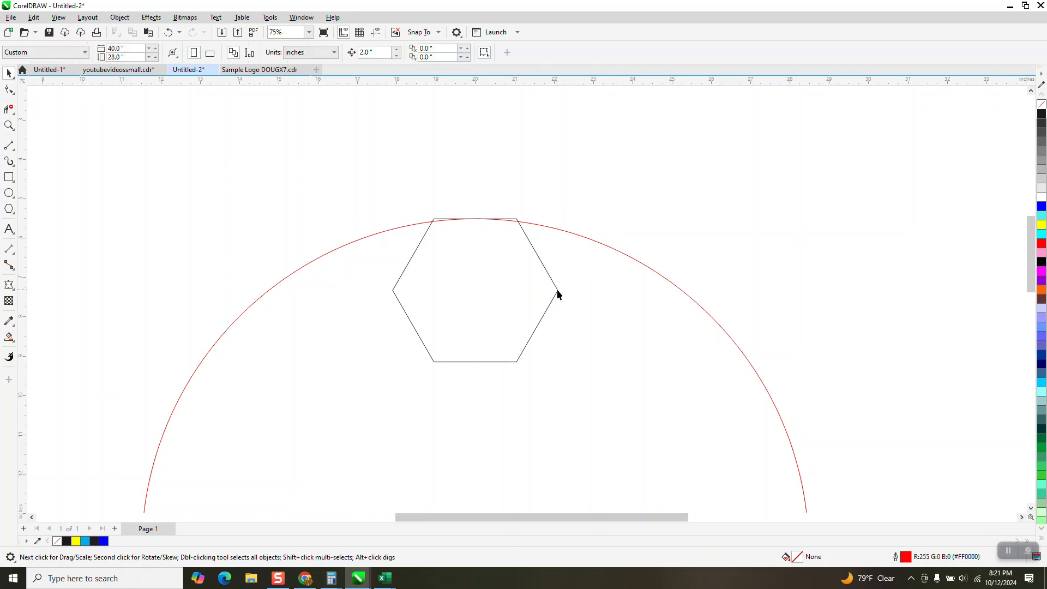
left_click(557, 291)
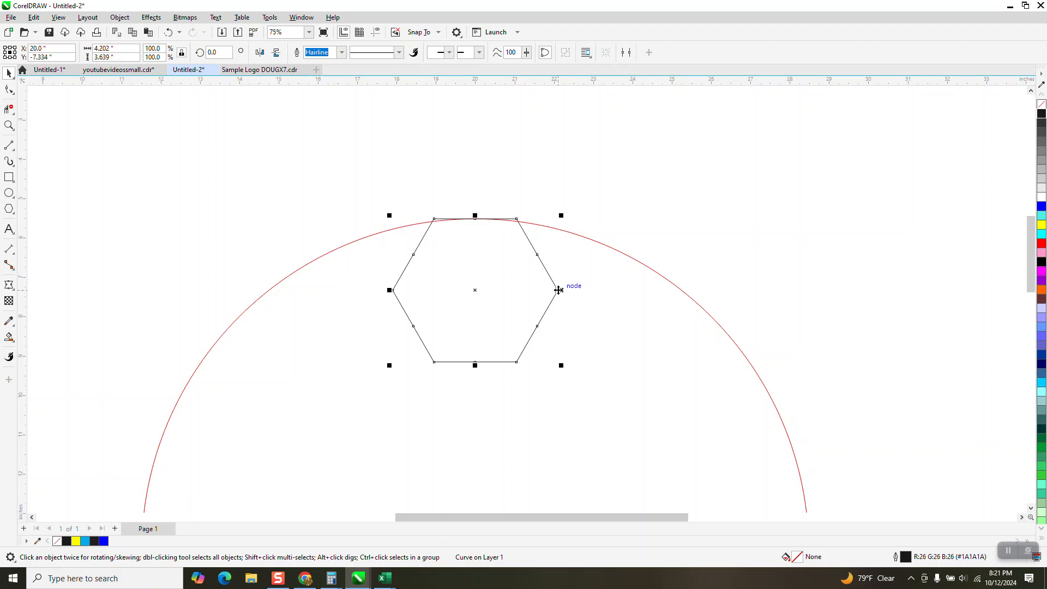
left_click_drag(559, 290, 560, 230)
scroll(559, 224, "down", 3)
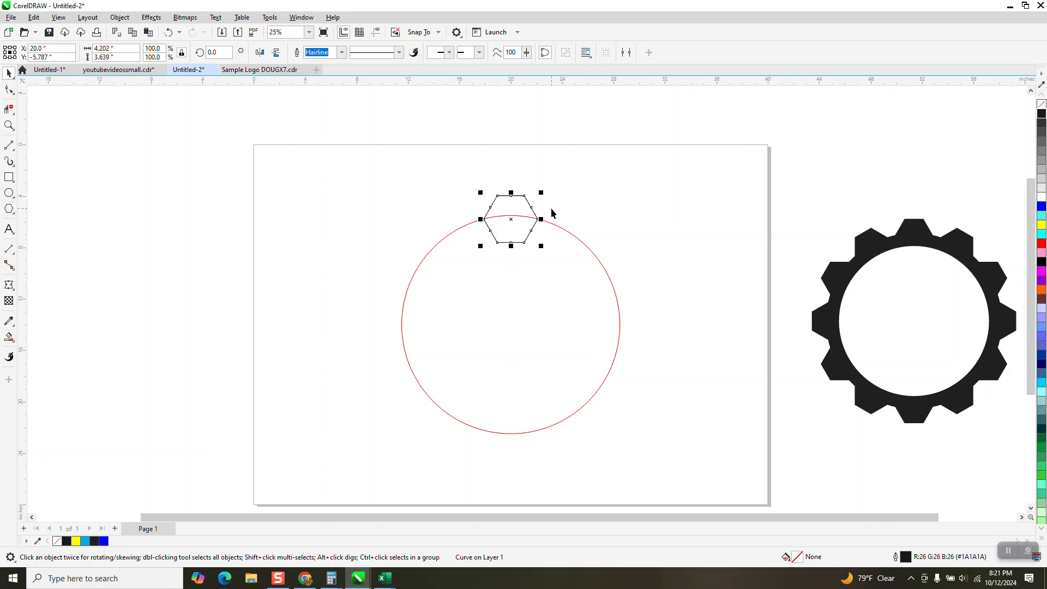
Step: Try placing a copy of the hexagon rotated 30 degrees about the circle's centre, and delete that copy
left_click(517, 219)
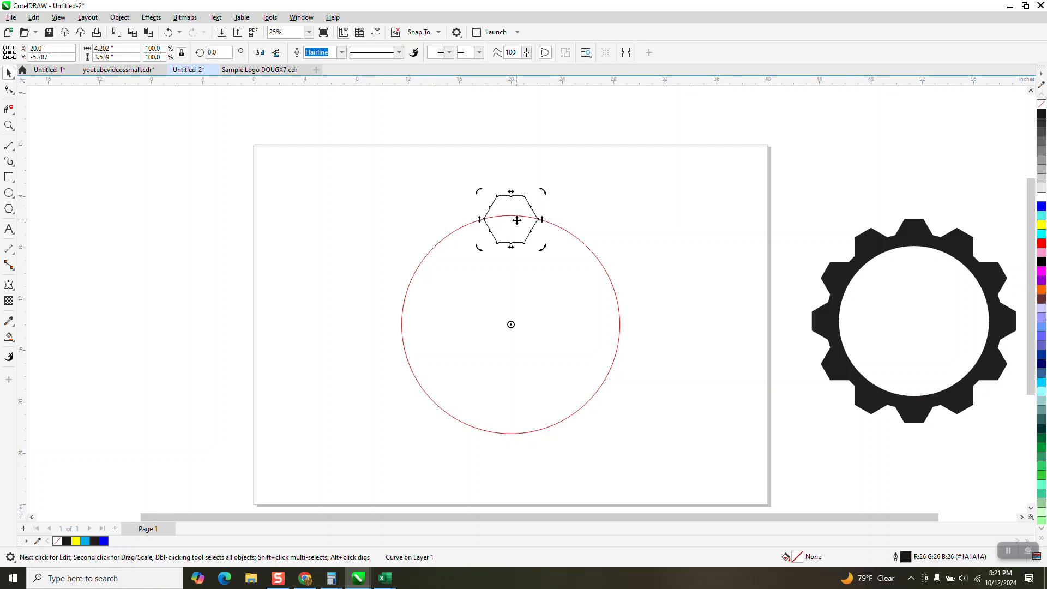
left_click(210, 53)
type("30")
key("Return")
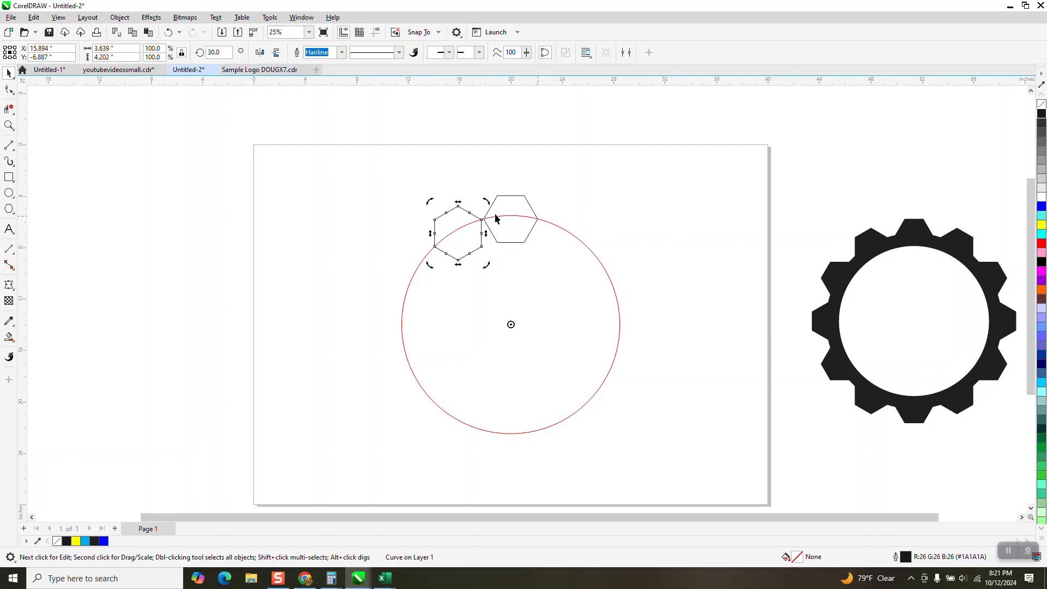
key("Delete")
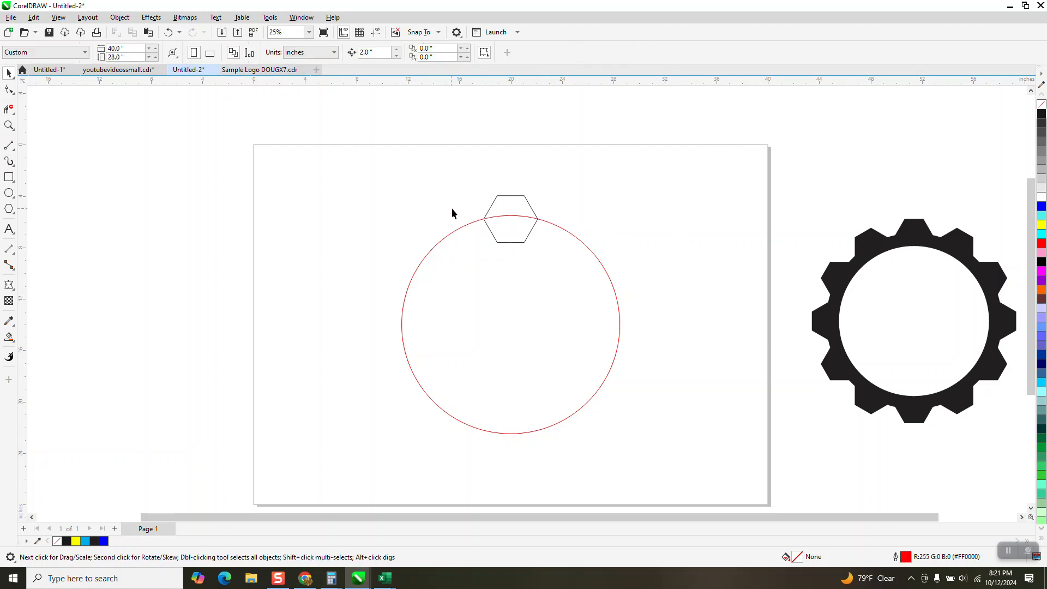
Step: Scale the hexagon to 75% and move it straight up until its side corners lie on the circle again
left_click(521, 206)
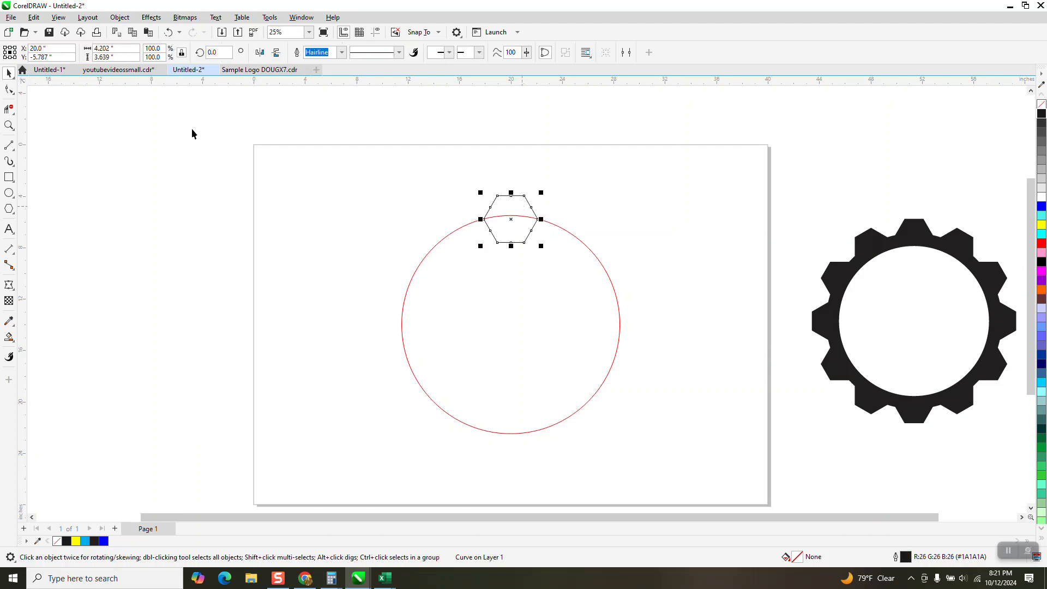
left_click(9, 124)
left_click_drag(468, 177, 602, 266)
left_click(12, 77)
left_click(14, 84)
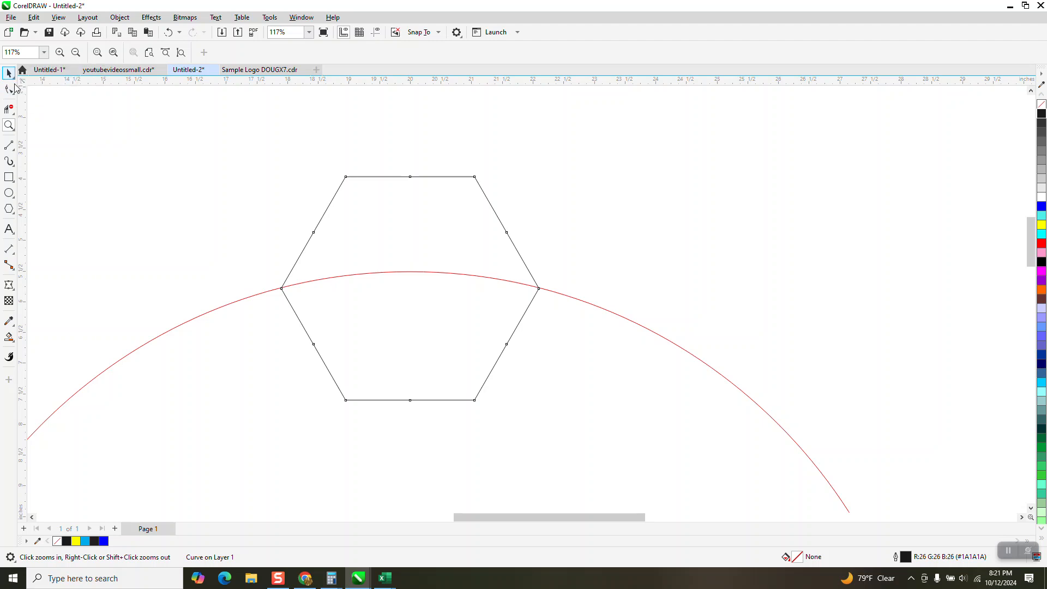
left_click(8, 72)
double_click(164, 49)
type("75")
key("Return")
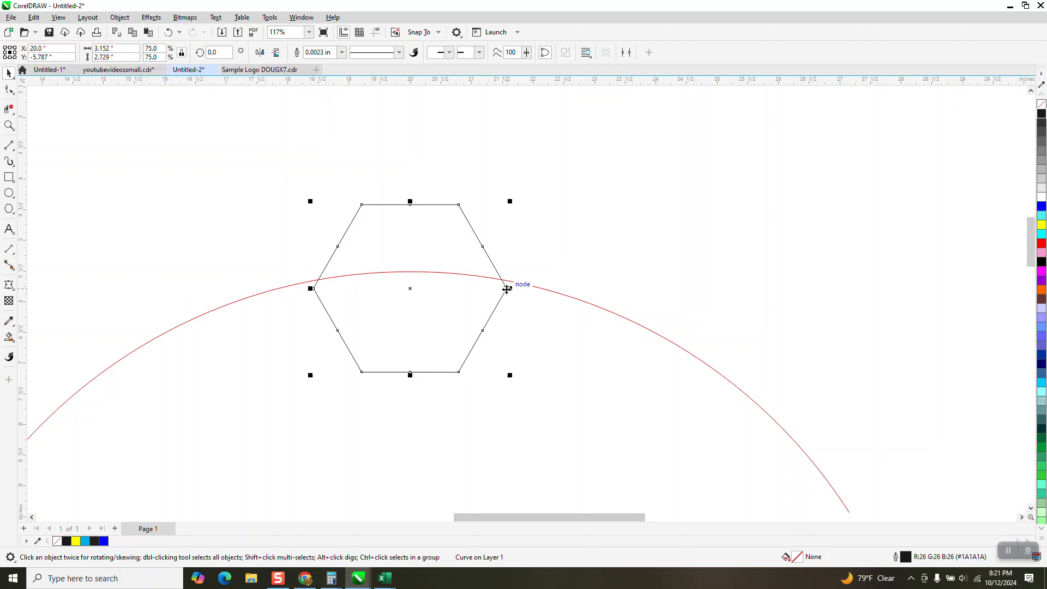
left_click_drag(506, 289, 507, 281)
scroll(464, 245, "down", 2)
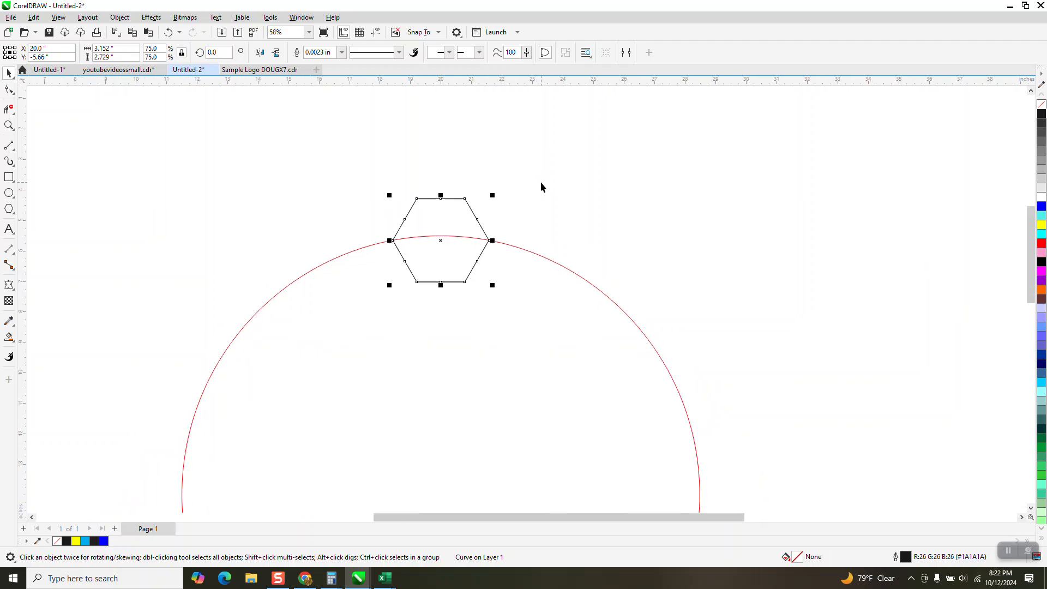
Step: Create a copy of the smaller hexagon rotated 30 degrees about the circle's centre
left_click(434, 255)
left_click(218, 53)
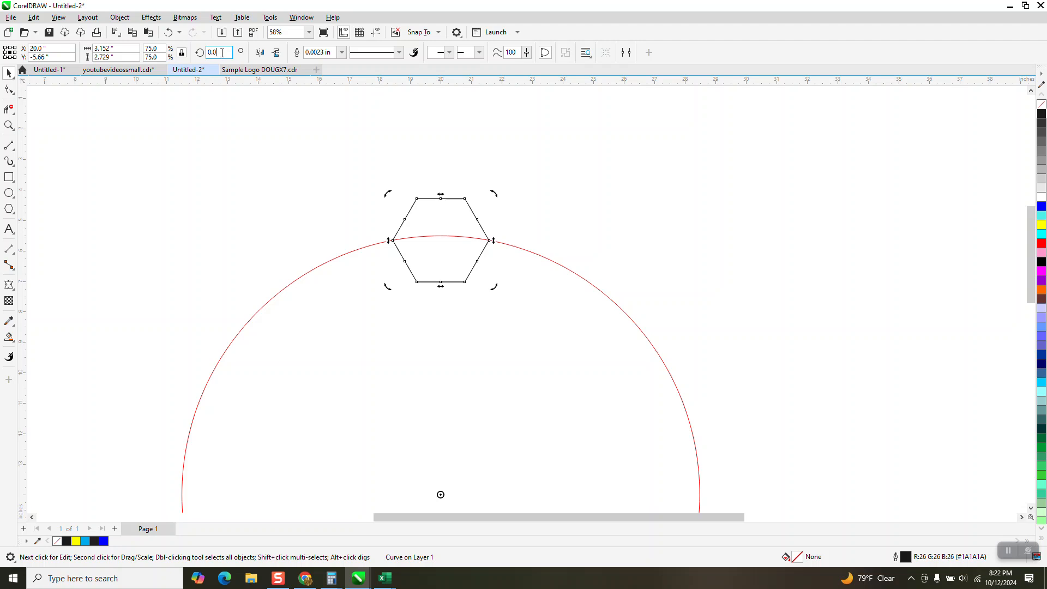
type("30")
key("Return")
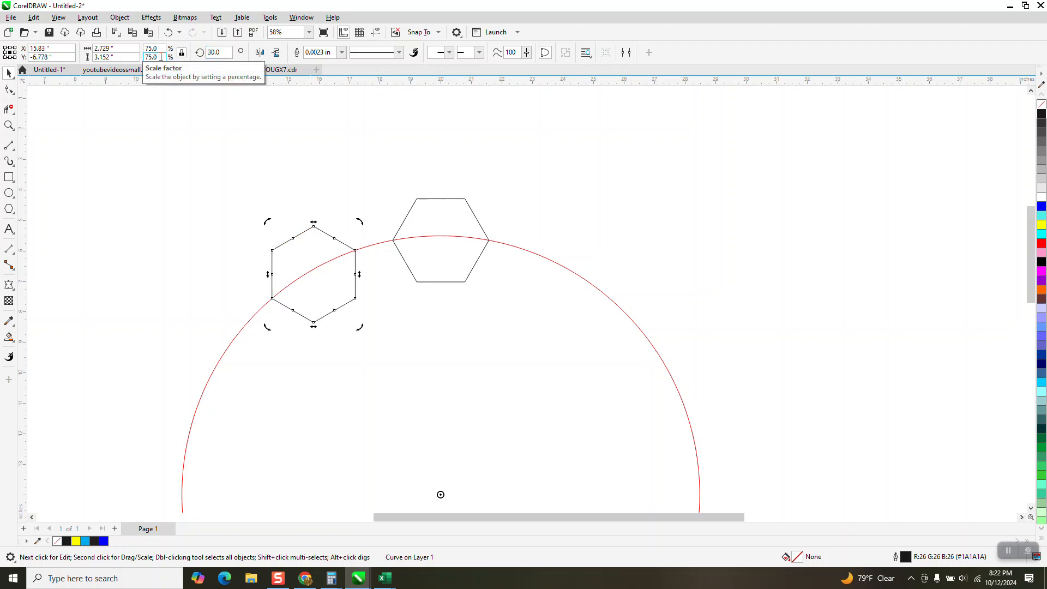
Step: Repeat the 30-degree rotated copy until twelve hexagons are spaced evenly around the whole circle
key("ctrl+r")
key("ctrl+r")
key("ctrl+r")
key("ctrl+r")
key("ctrl+r")
key("ctrl+r")
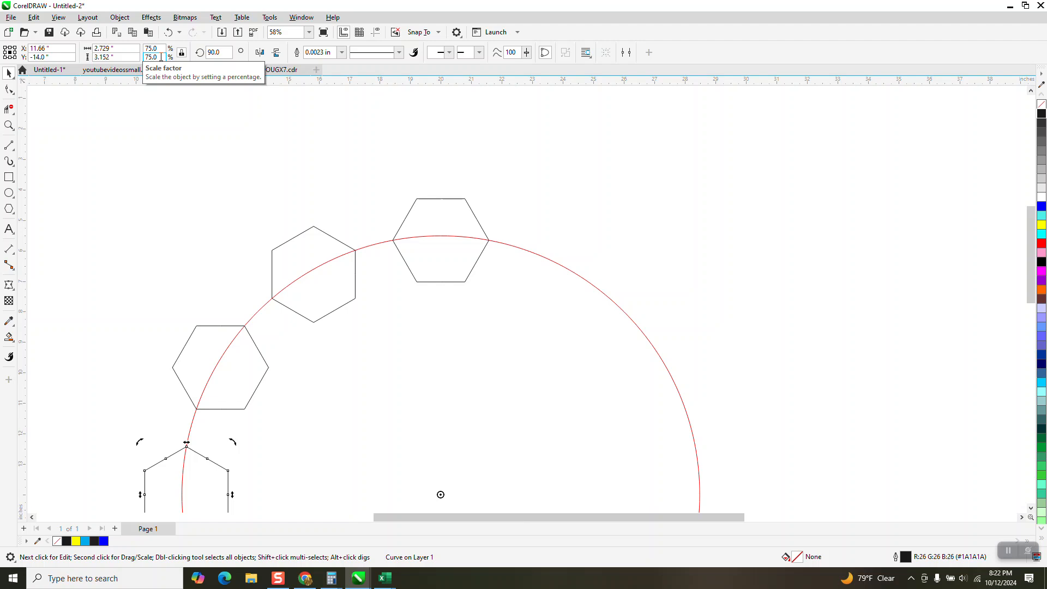
key("ctrl+r")
key("ctrl+r")
key("ctrl+r")
key("ctrl+r")
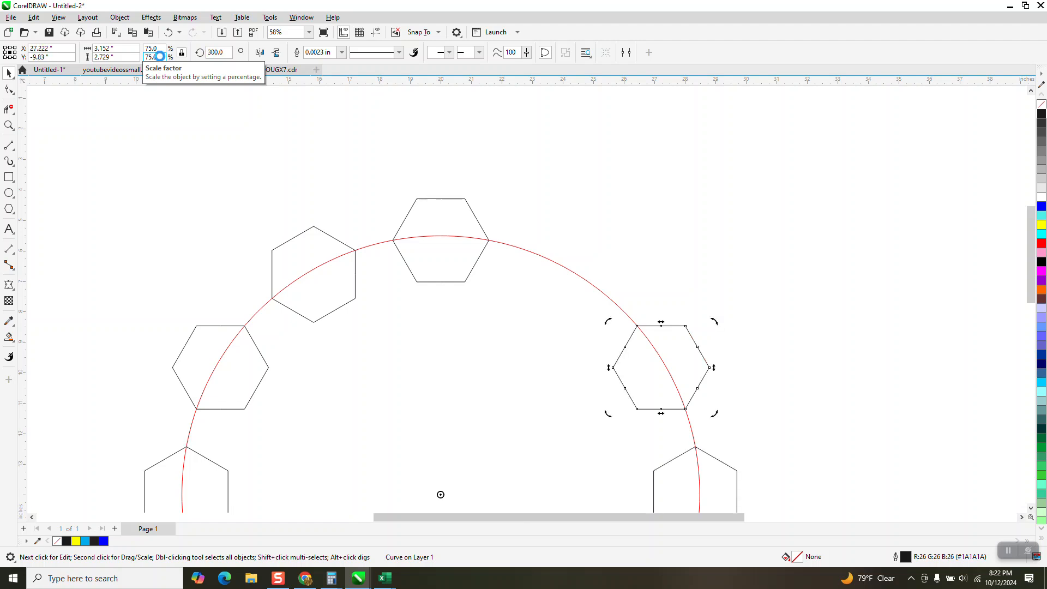
Step: Weld the circle and all twelve hexagons into a single gear outline
scroll(338, 167, "down", 1)
scroll(338, 167, "down", 2)
left_click_drag(187, 144, 257, 268)
left_click_drag(558, 437, 582, 459)
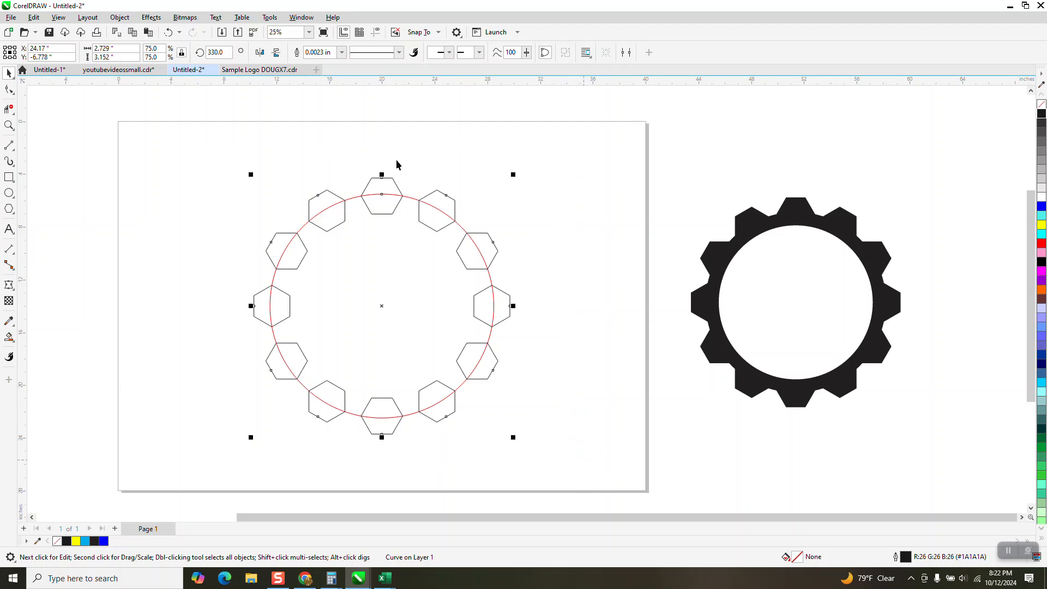
left_click(322, 54)
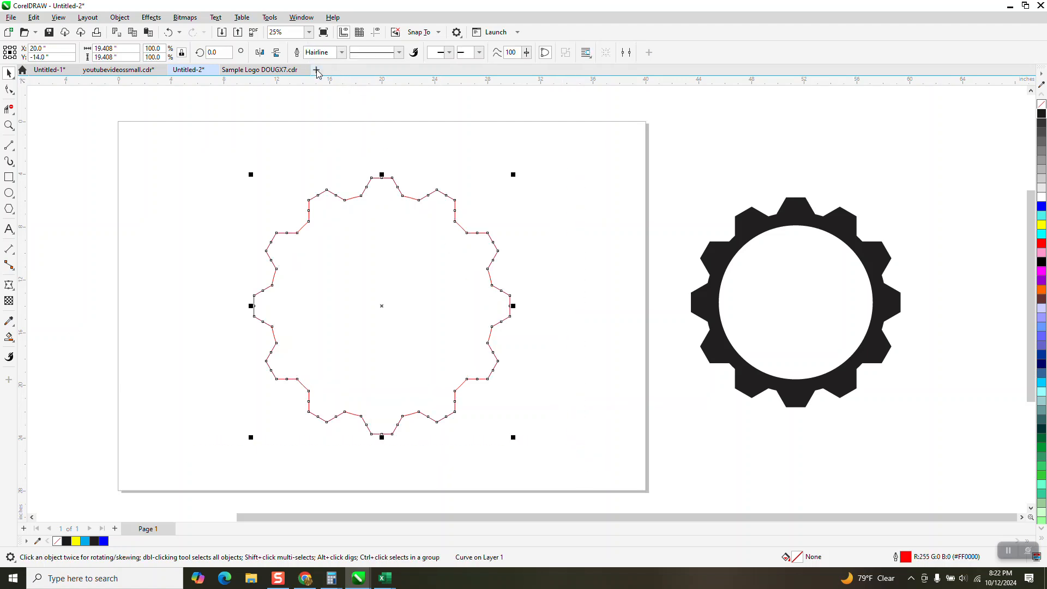
Step: Draw a circle about 12.4 inches in diameter and centre it on the page inside the gear outline
left_click(8, 194)
left_click_drag(245, 158, 161, 323)
key("p")
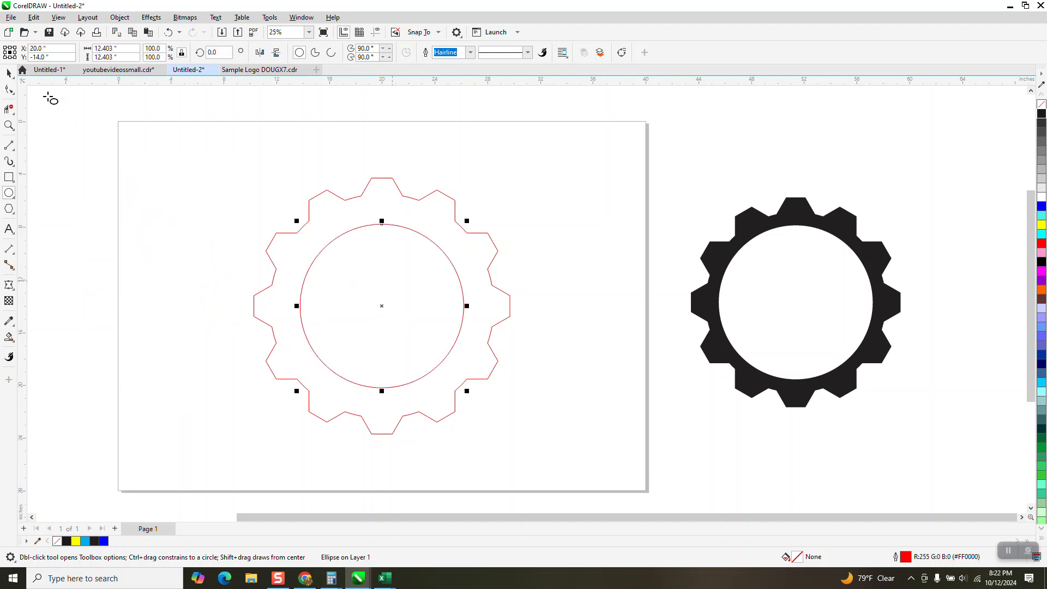
left_click(12, 92)
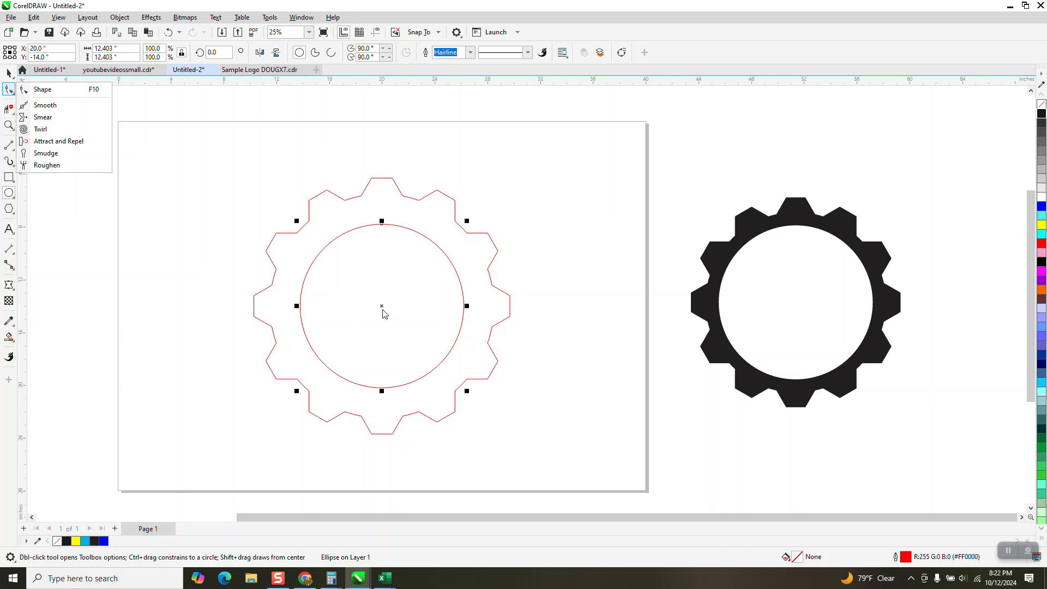
left_click_drag(379, 304, 607, 328)
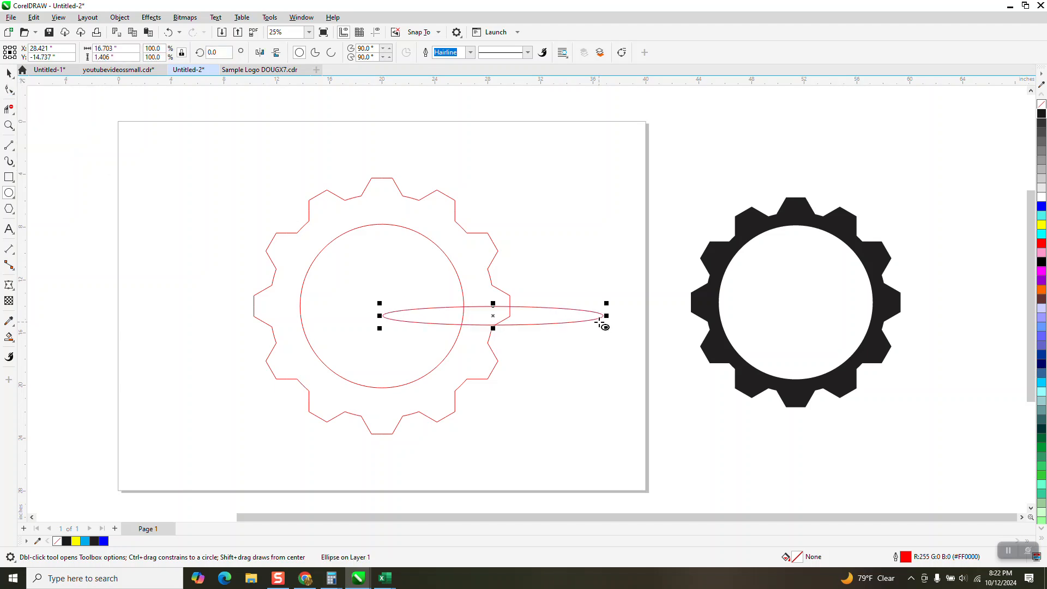
key("Delete")
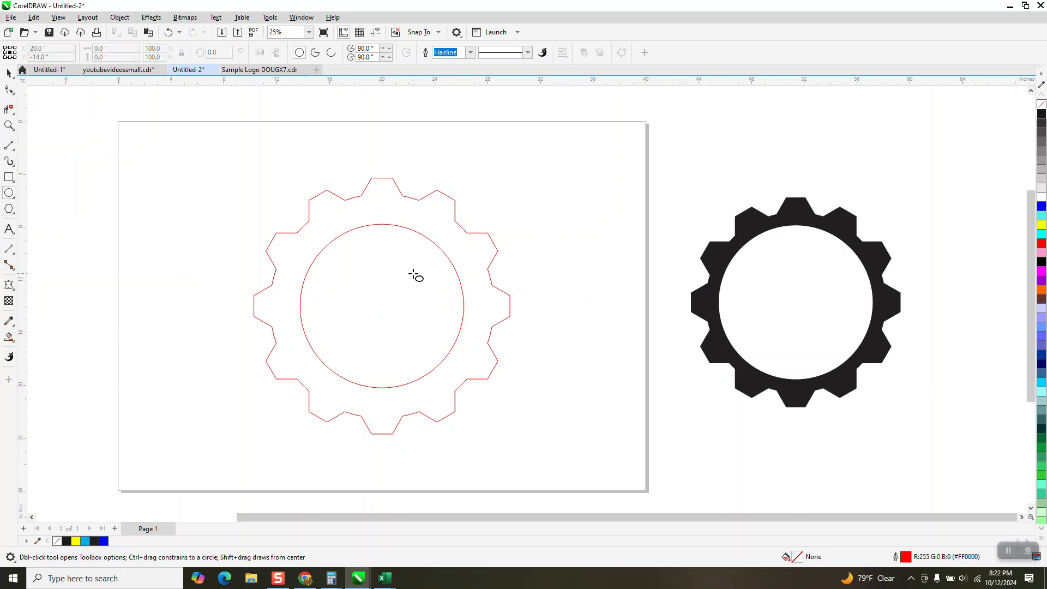
Step: Smart-fill the area between the gear outline and the centre circle with black and no outline
left_click(9, 73)
left_click_drag(456, 401, 602, 496)
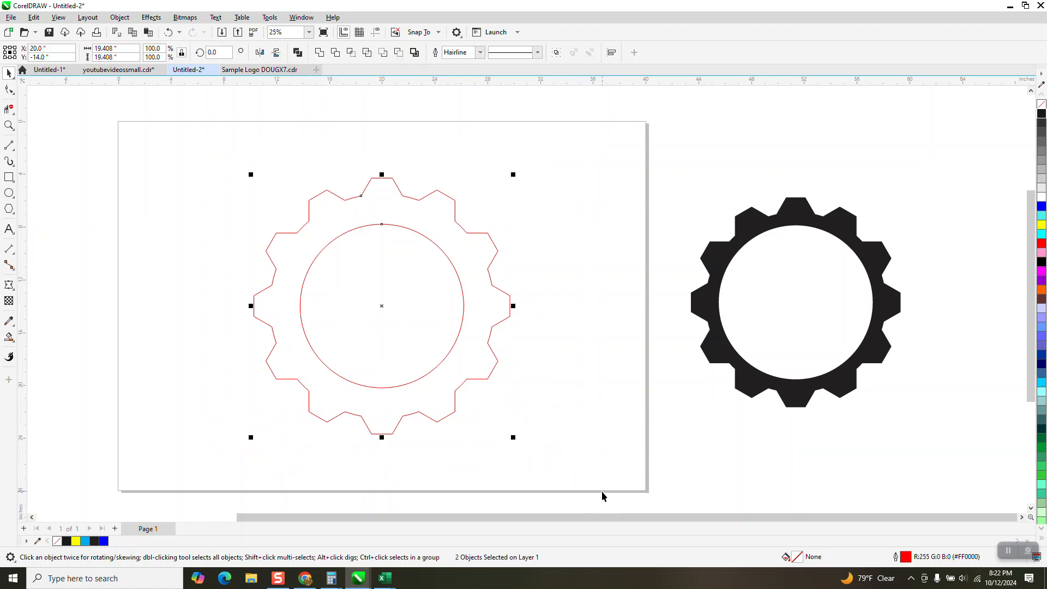
left_click(604, 421)
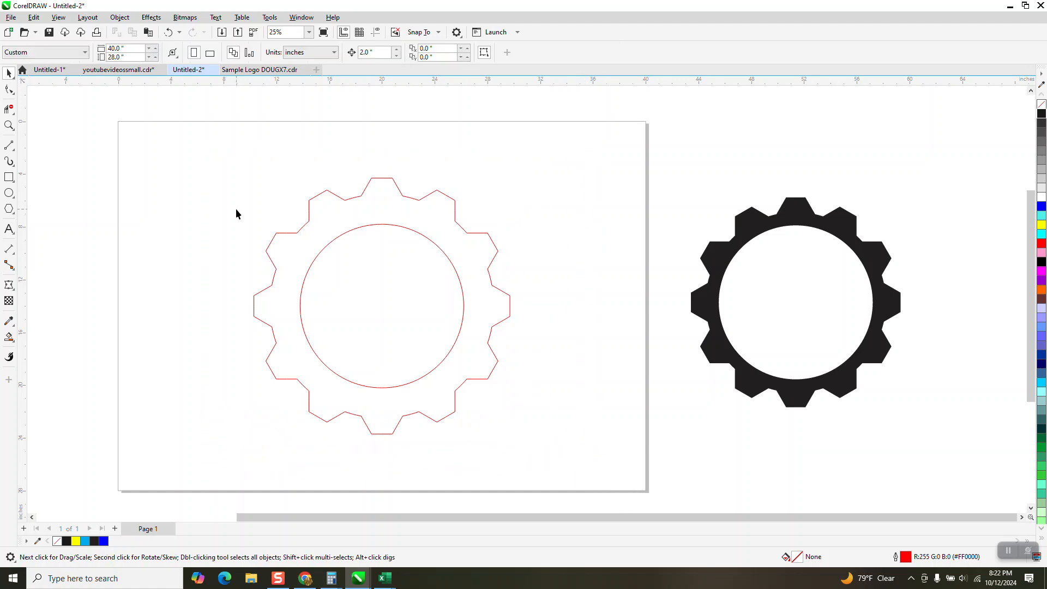
left_click_drag(374, 382, 574, 473)
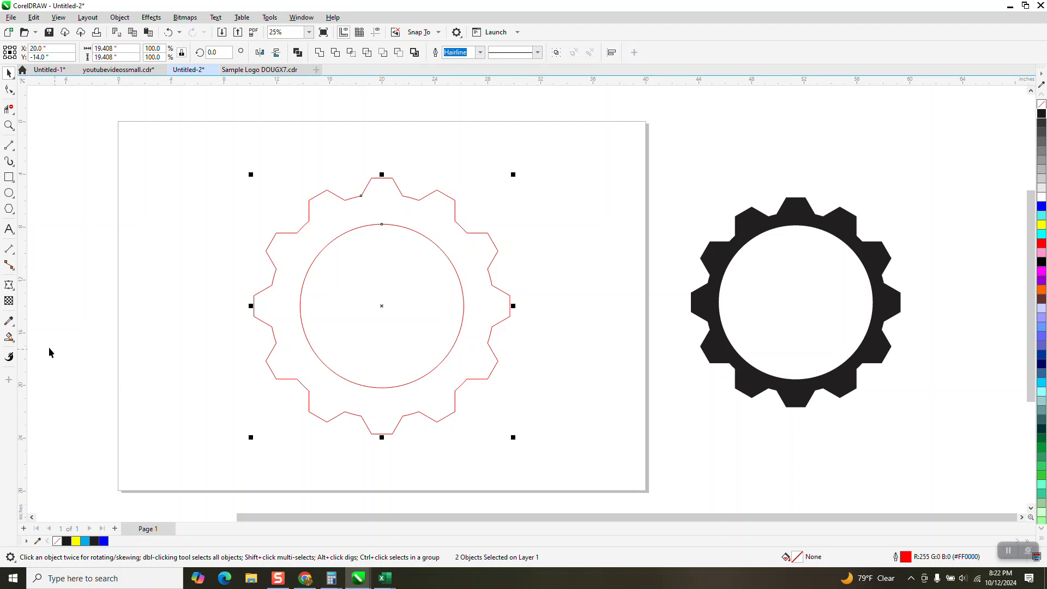
left_click(9, 337)
left_click(337, 223)
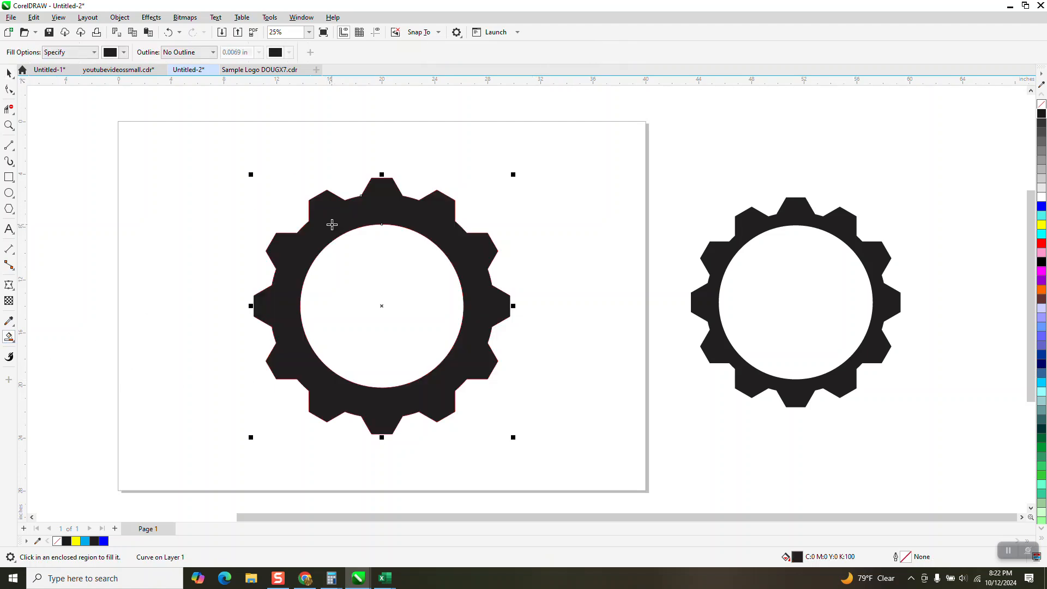
Step: Remove the filled gear's black fill and give it a black hairline outline
left_click(9, 72)
left_click(420, 216)
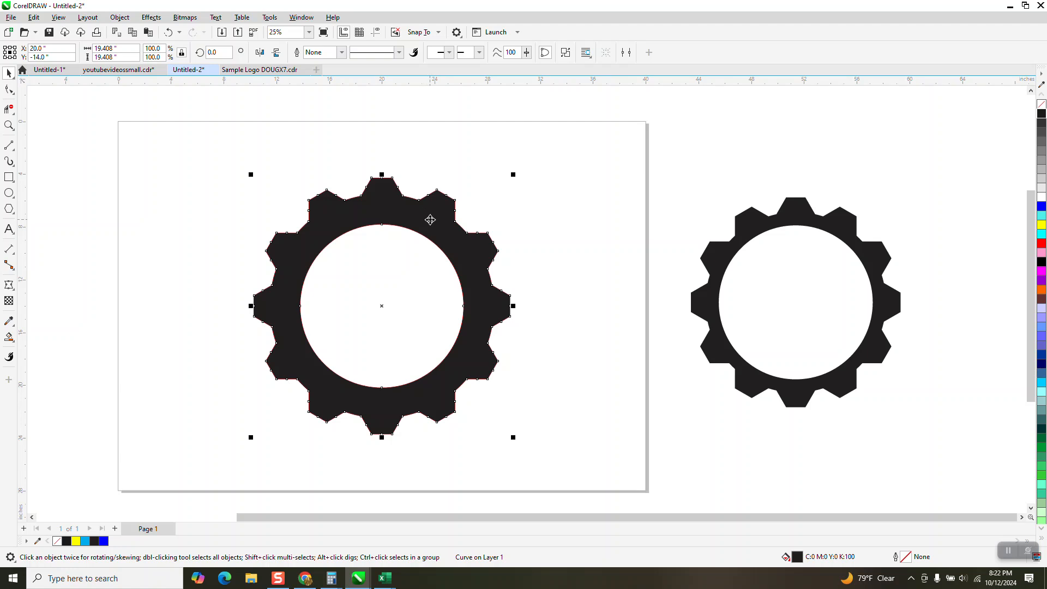
left_click(1040, 108)
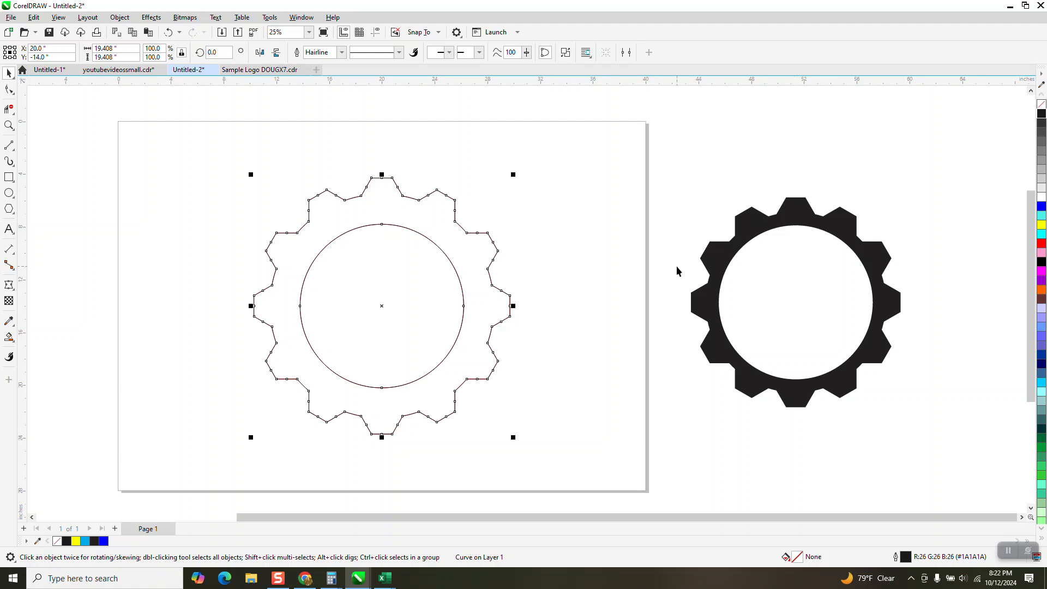
Step: Create a new black gear shape with no outline by smart-filling the ring around the centre circle
scroll(527, 305, "down", 1)
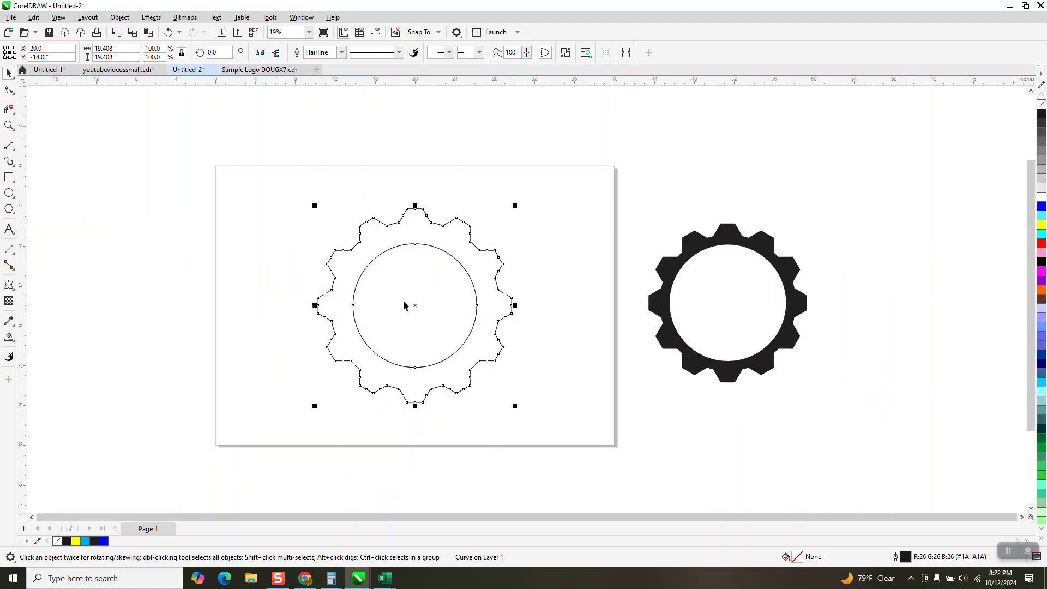
left_click(8, 338)
left_click(360, 270)
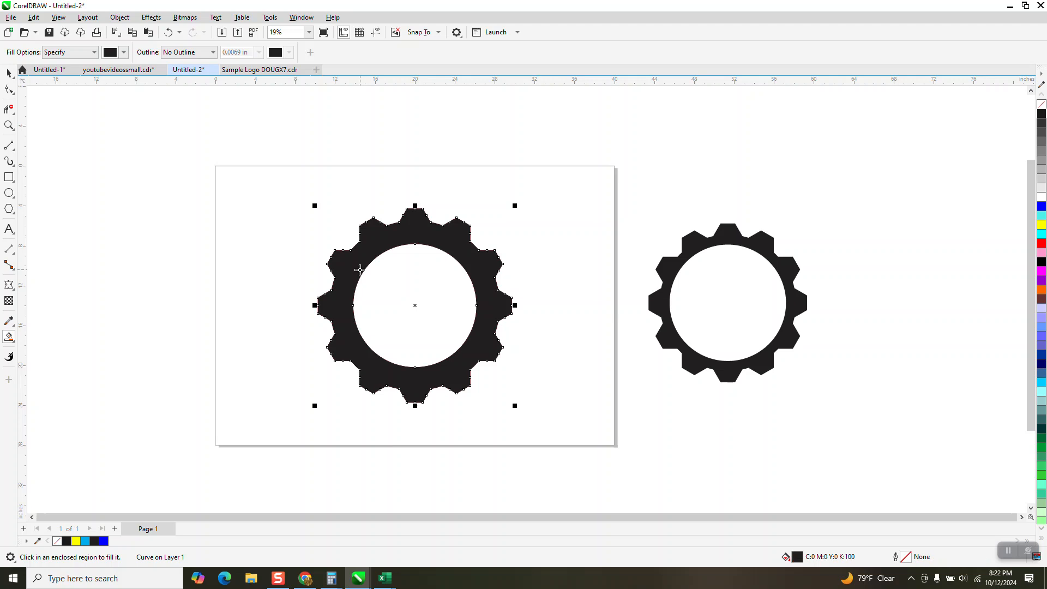
Step: Move the black-filled gear aside over the page's left edge and delete the leftover outlines around the page centre
left_click(9, 72)
left_click_drag(387, 240, 190, 232)
left_click_drag(299, 194, 540, 400)
key("Delete")
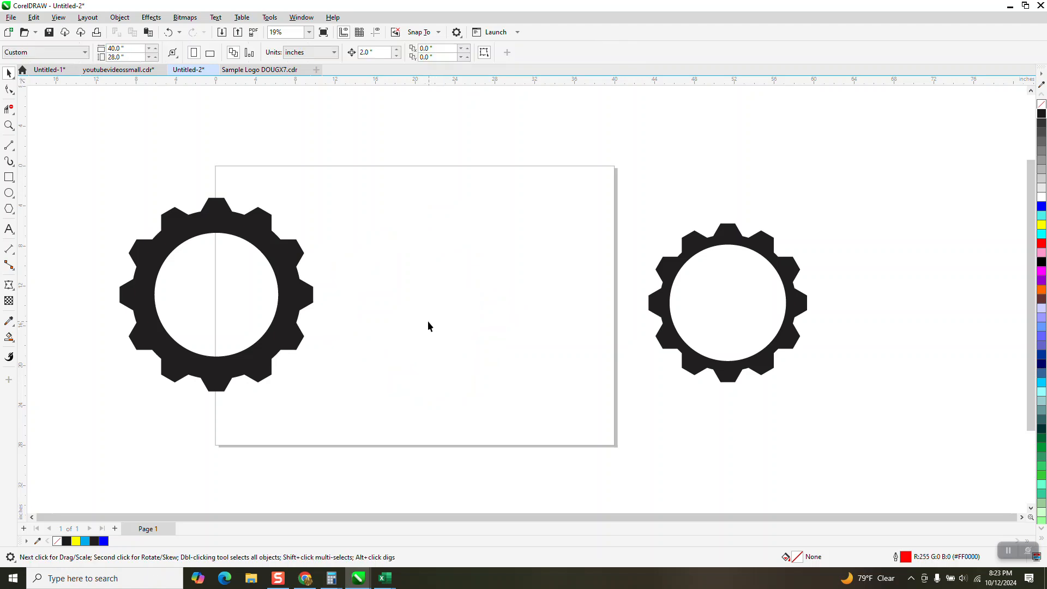
Step: Move the black gear back onto the page, remove its fill and give it a black hairline outline
left_click_drag(288, 291, 520, 295)
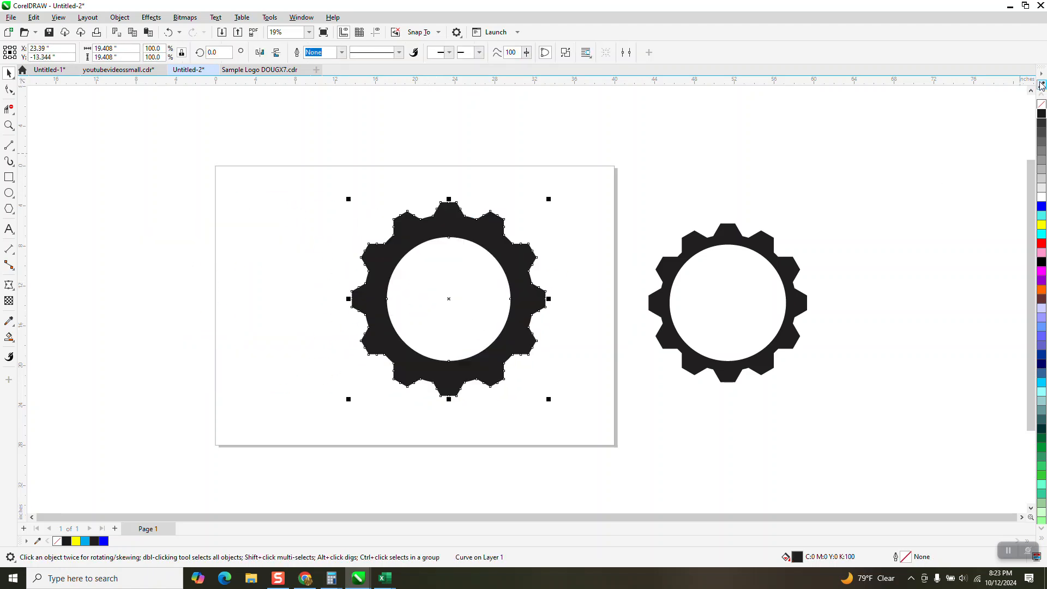
left_click(1042, 104)
right_click(1042, 115)
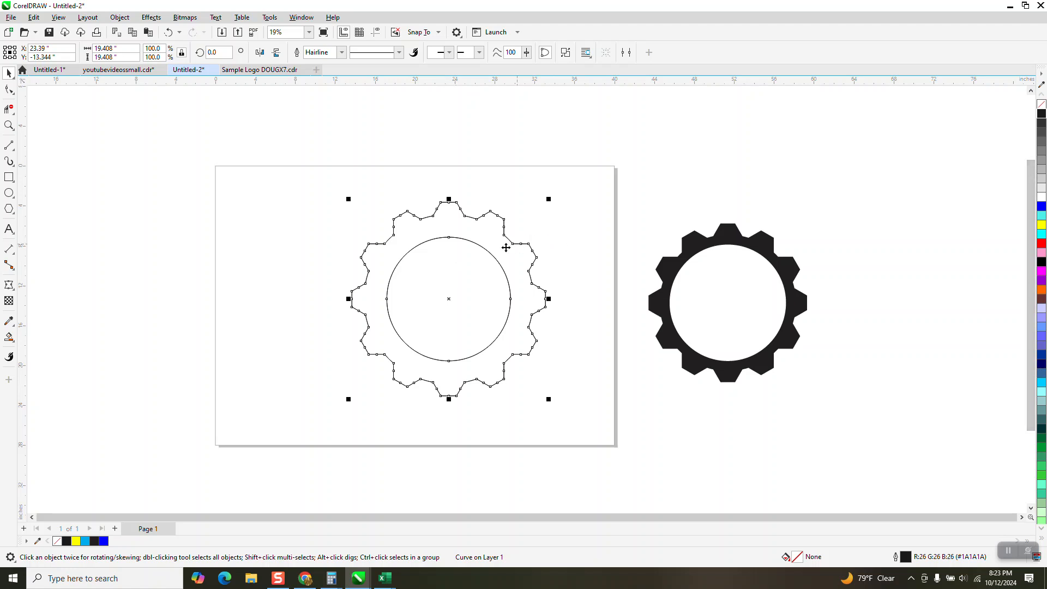
Step: Make a red-outlined copy of the gear and place it up and to the right, touching the original's upper-right teeth
right_click(1042, 244)
left_click_drag(509, 263, 649, 159)
left_click(8, 125)
left_click_drag(344, 143, 772, 346)
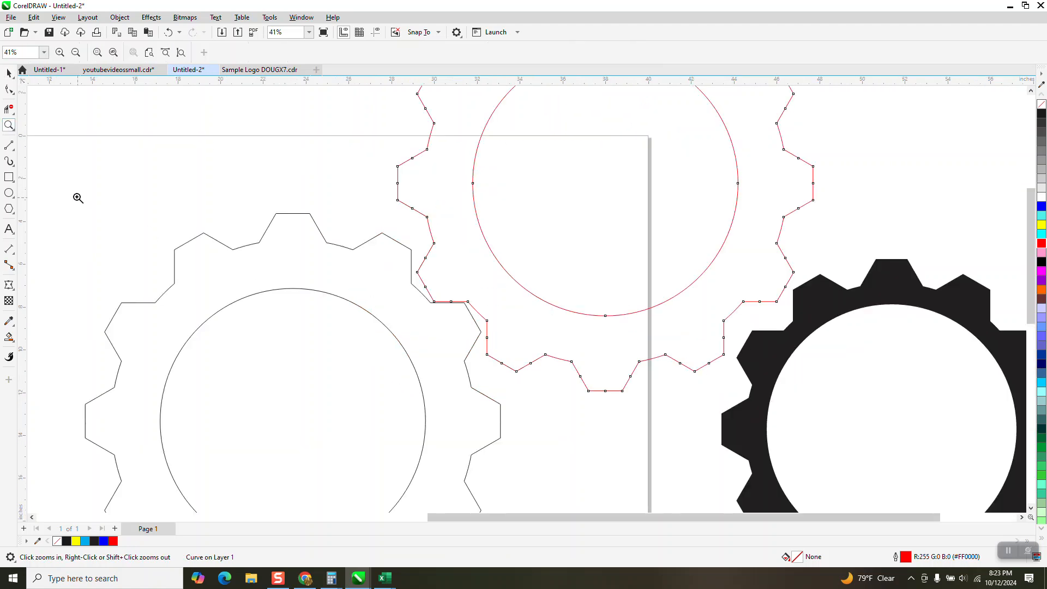
left_click(9, 72)
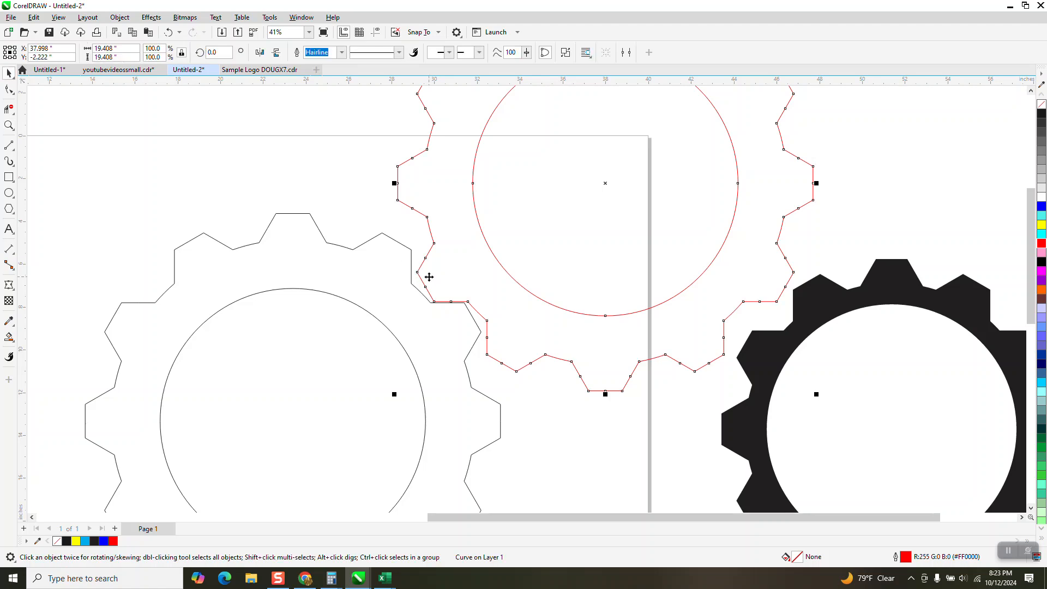
left_click_drag(429, 277, 430, 277)
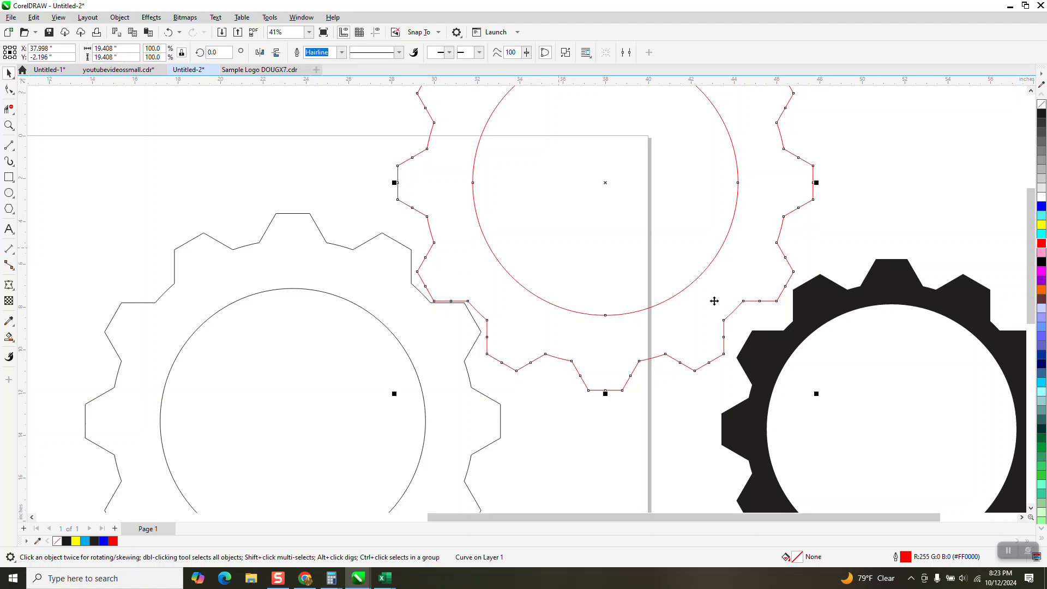
Step: Rotate the red gear about 10 degrees and shift it up and left so its teeth mesh with the black-outlined gear
left_click(607, 186)
left_click_drag(389, 399, 445, 414)
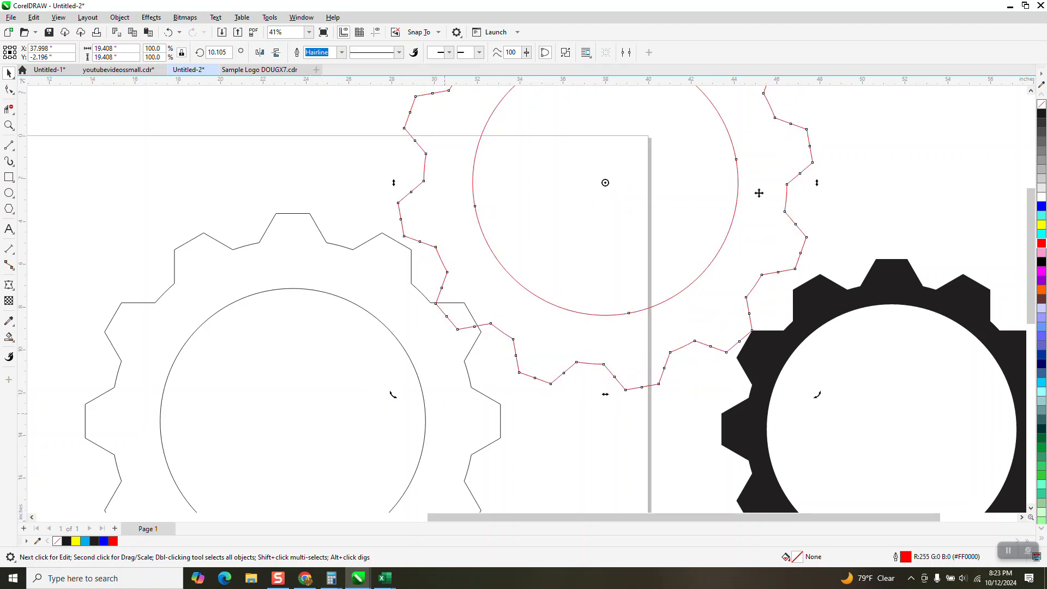
left_click(492, 299)
left_click_drag(510, 279, 490, 251)
scroll(488, 253, "down", 3)
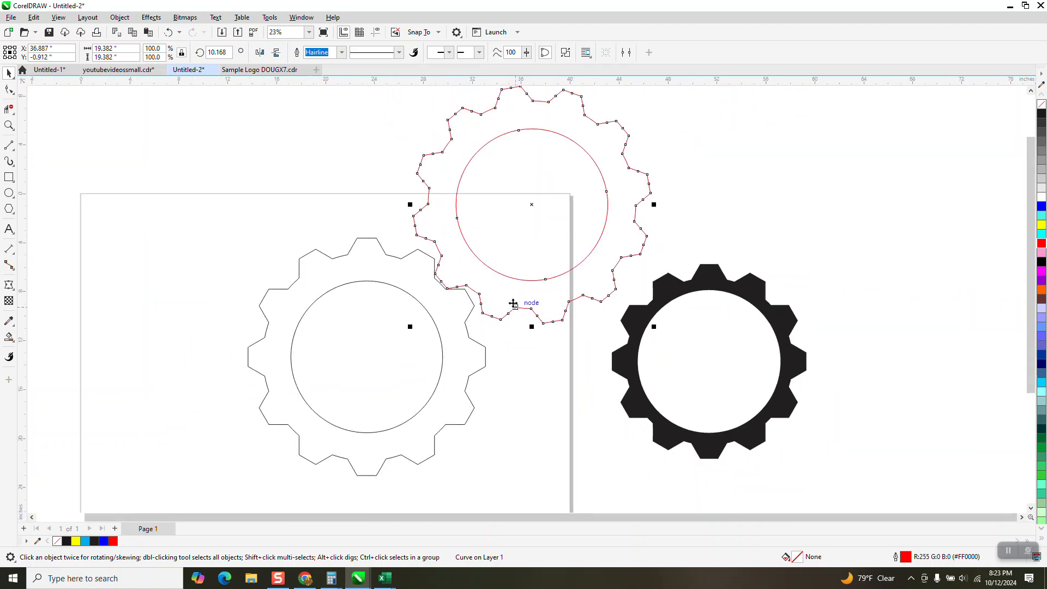
left_click(9, 125)
left_click_drag(391, 165, 682, 359)
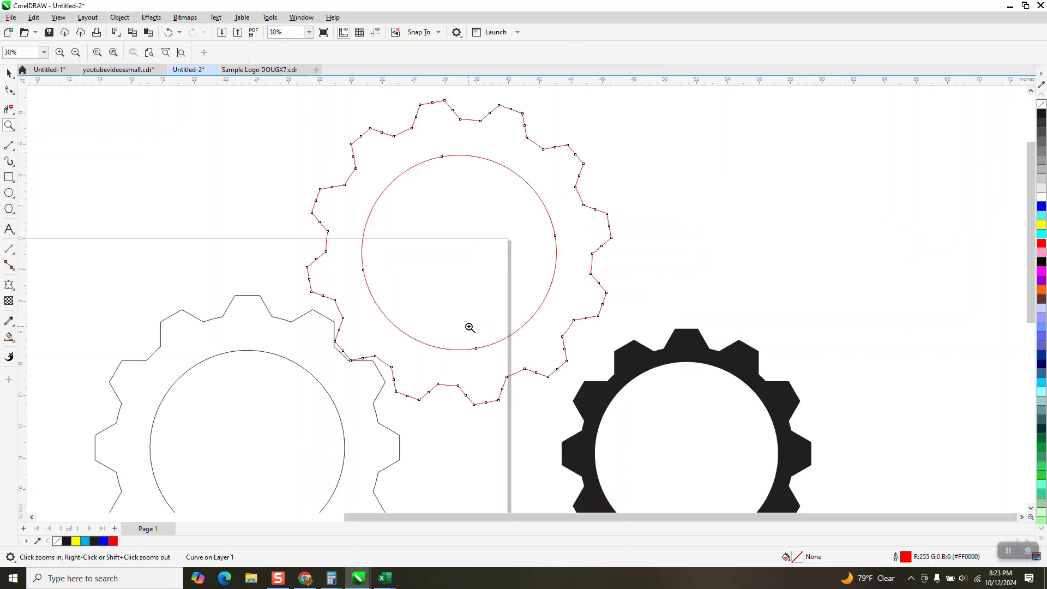
Step: Delete the red gear copy above the page
scroll(469, 324, "down", 3)
left_click(8, 73)
key("Delete")
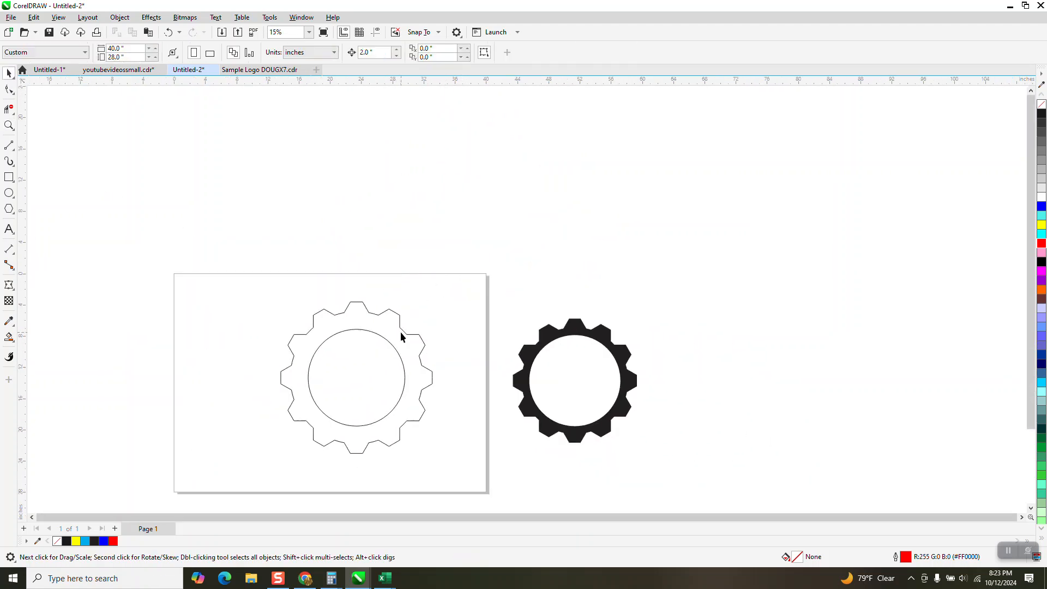
Step: Examine the outlined gear beside the black sample gear at close range
left_click(9, 125)
left_click_drag(282, 287, 695, 460)
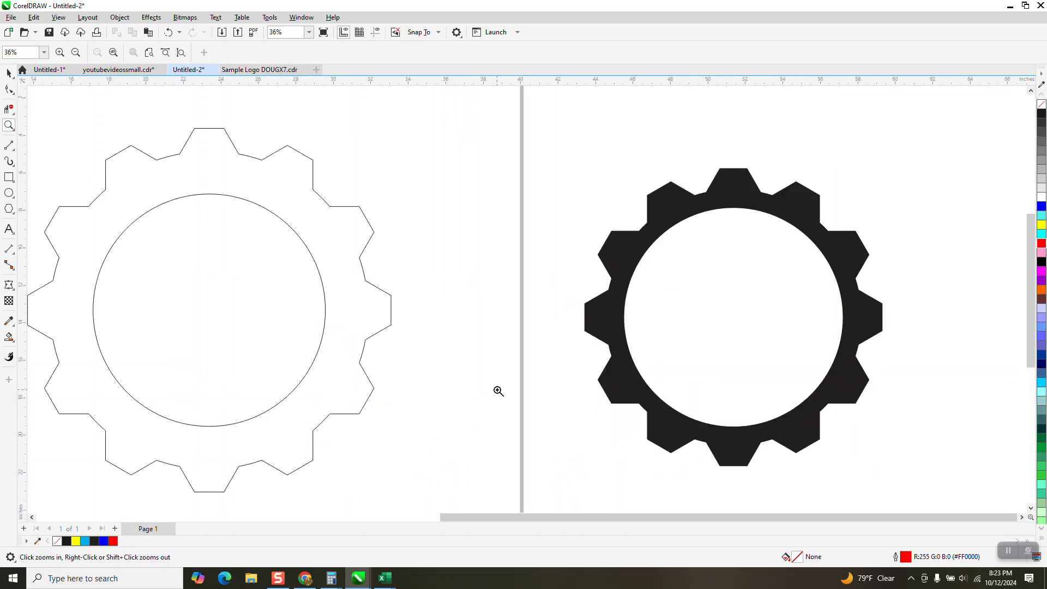
left_click(9, 73)
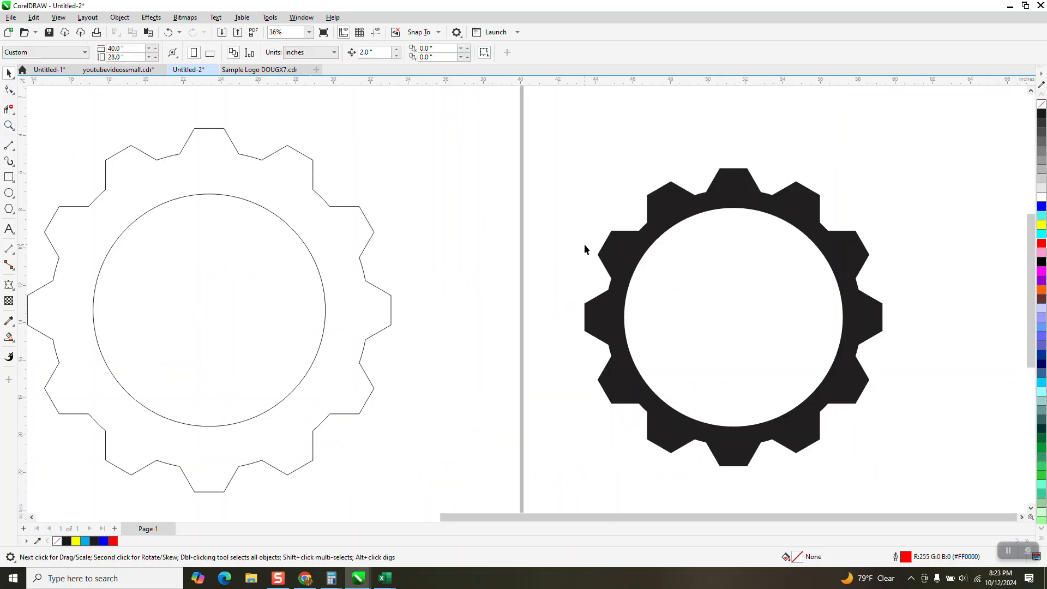